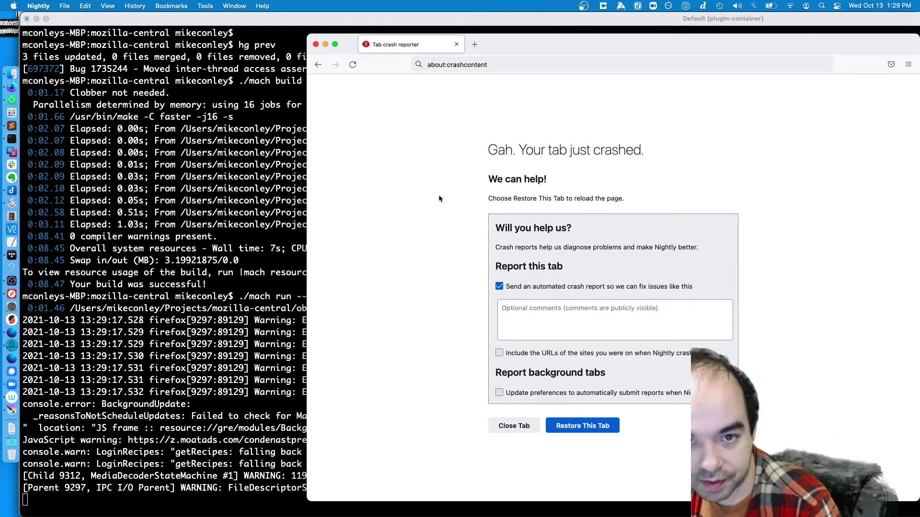
# Take a region screenshot of the tab crash page, from the heading down to the Restore This Tab button.
pyautogui.press('super+shift+4')
pyautogui.moveTo(468, 130); pyautogui.dragTo(764, 448)
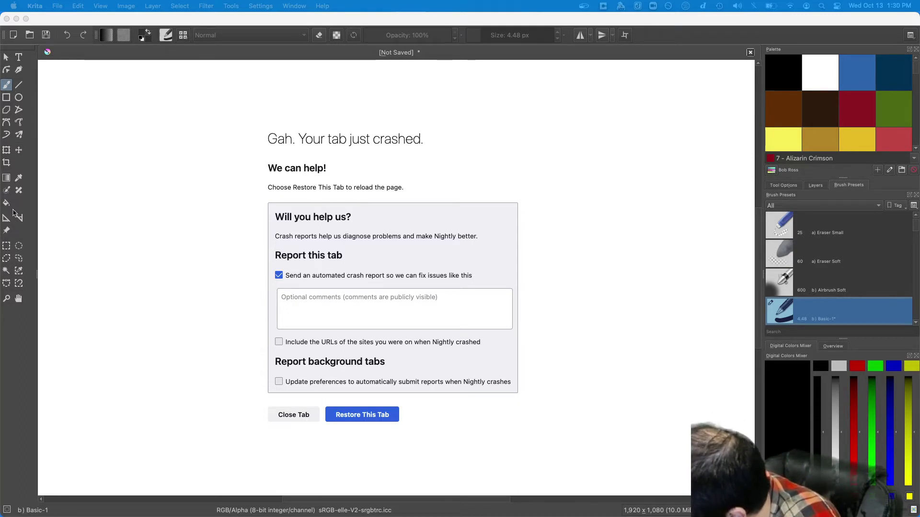
# In Krita, make a rectangular selection around the lower part of the screenshot, from the comments box down to the Close Tab and Restore This Tab buttons.
pyautogui.click(7, 245)
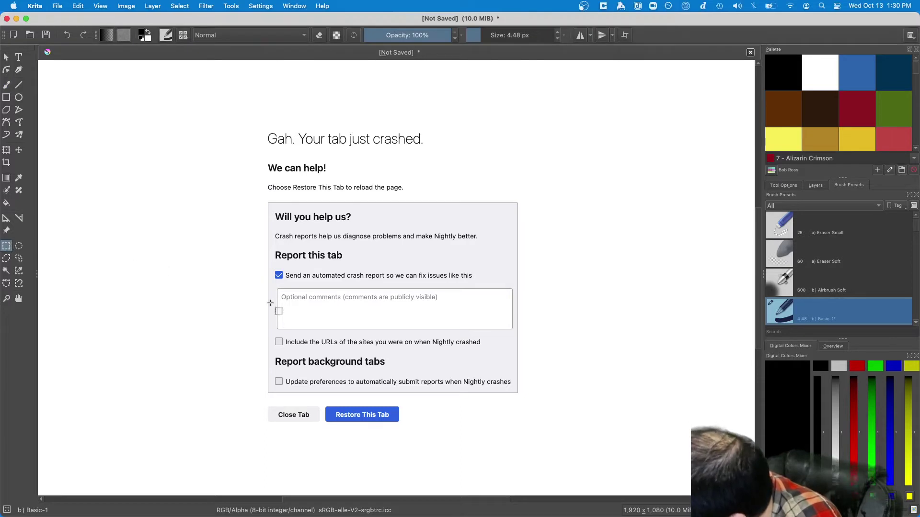
pyautogui.moveTo(260, 285); pyautogui.dragTo(529, 438)
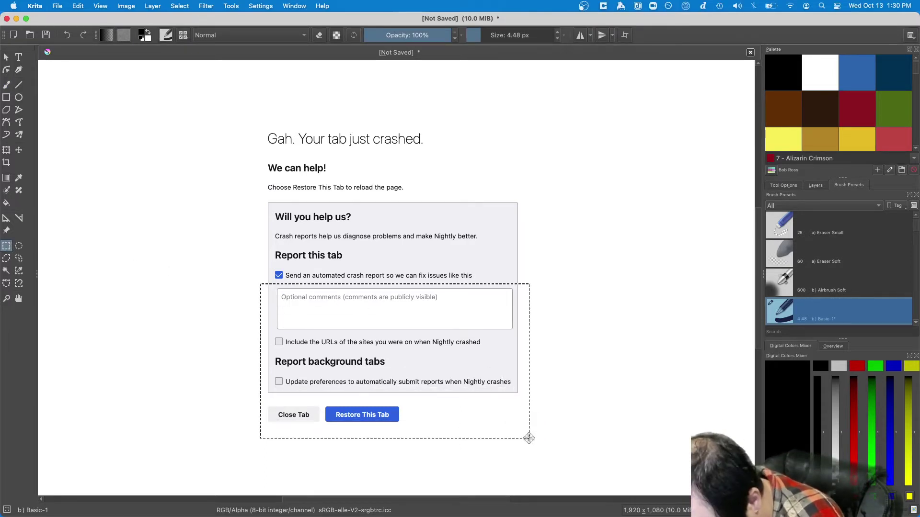
pyautogui.press('Delete')
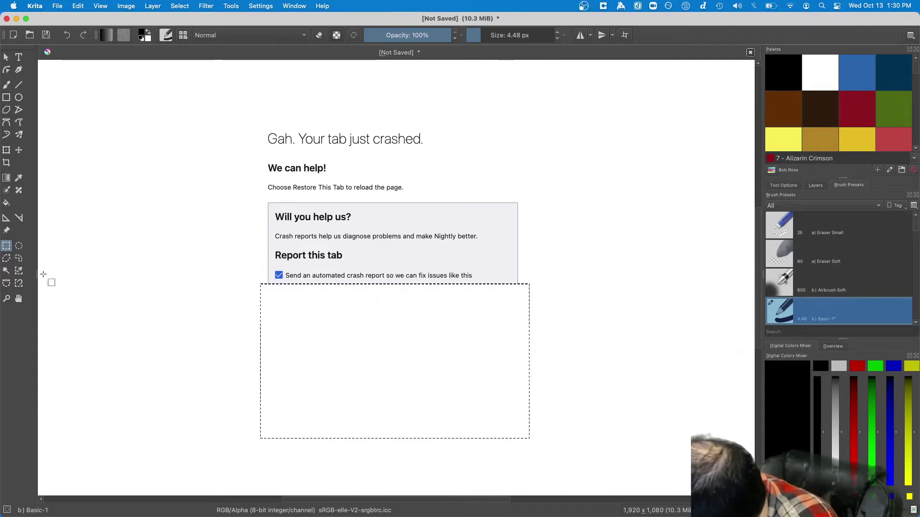
pyautogui.press('super+z')
pyautogui.click(18, 298)
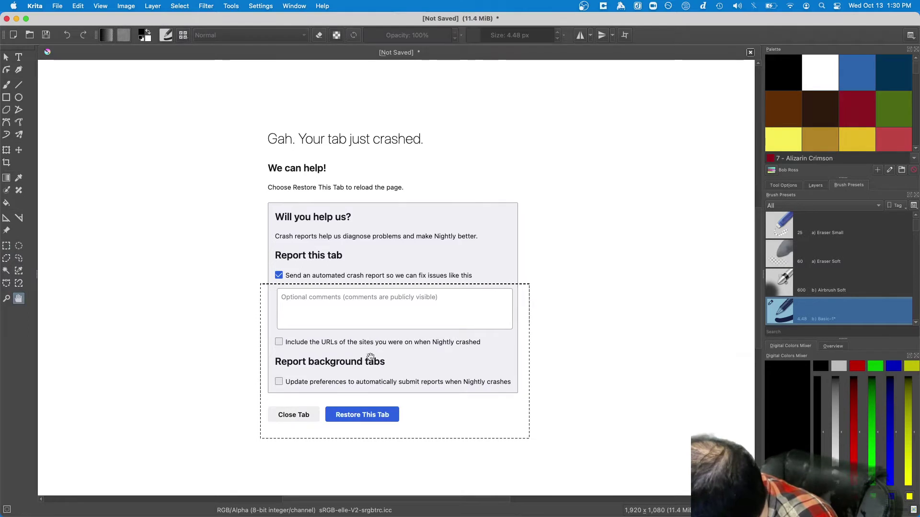
pyautogui.moveTo(369, 359); pyautogui.dragTo(369, 367)
pyautogui.press('Delete')
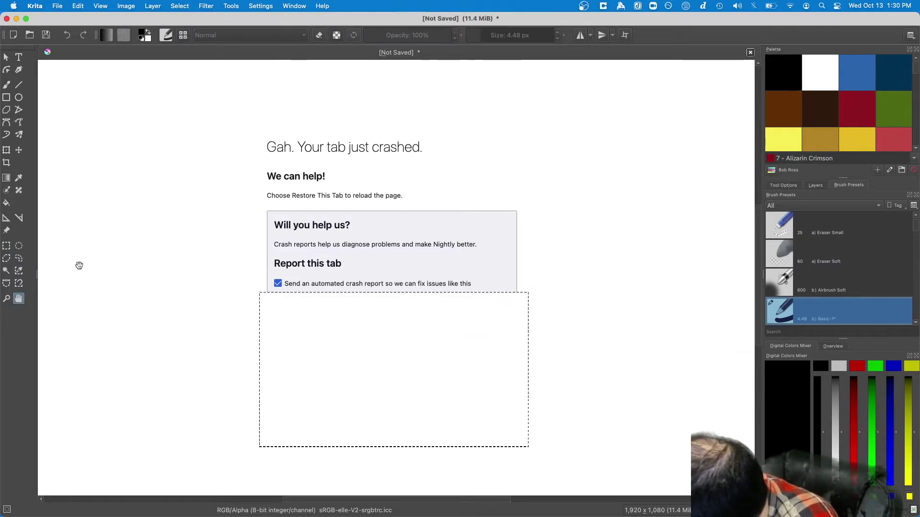
pyautogui.press('super+z')
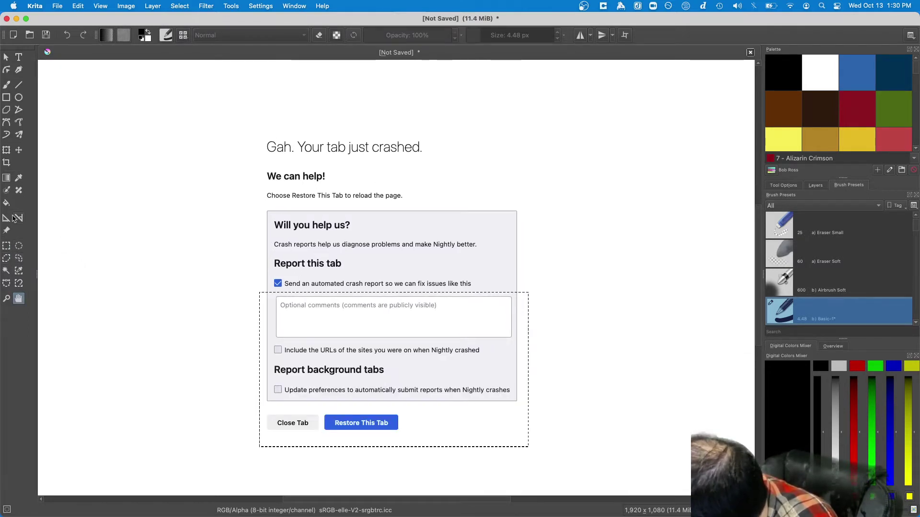
# Move the selected lower section straight down a little to open a gap below the automated crash report checkbox row.
pyautogui.click(18, 150)
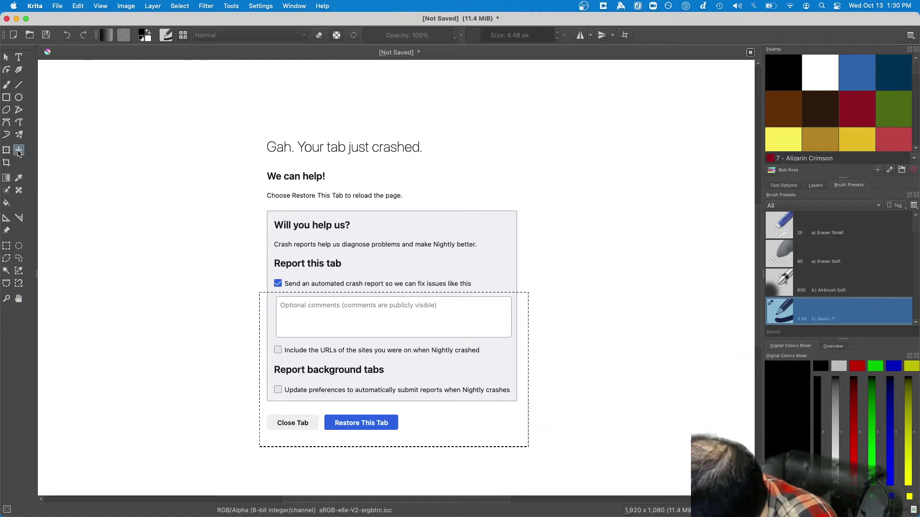
pyautogui.moveTo(330, 372); pyautogui.dragTo(328, 378)
pyautogui.press('Right')
pyautogui.press('Right')
pyautogui.press('Right')
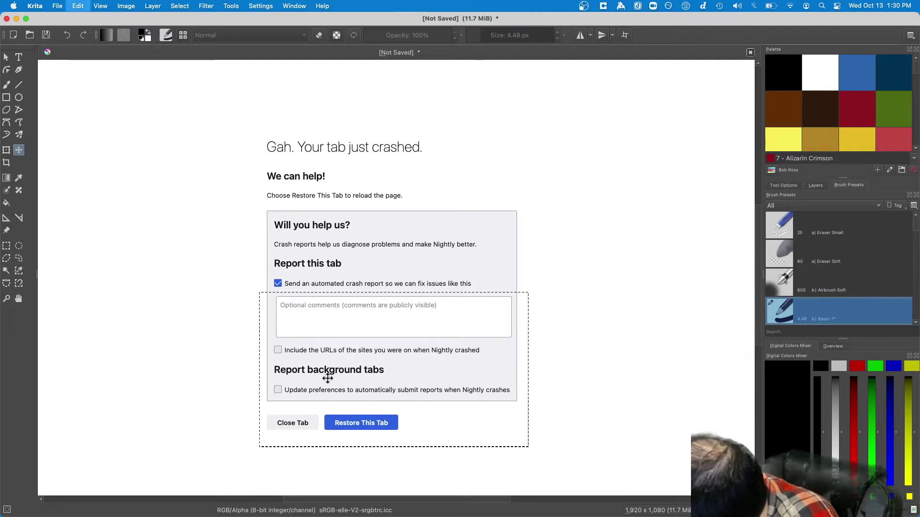
pyautogui.press('Down')
pyautogui.press('Down')
pyautogui.press('Down')
pyautogui.press('Down')
pyautogui.press('Down')
pyautogui.press('Down')
pyautogui.press('Down')
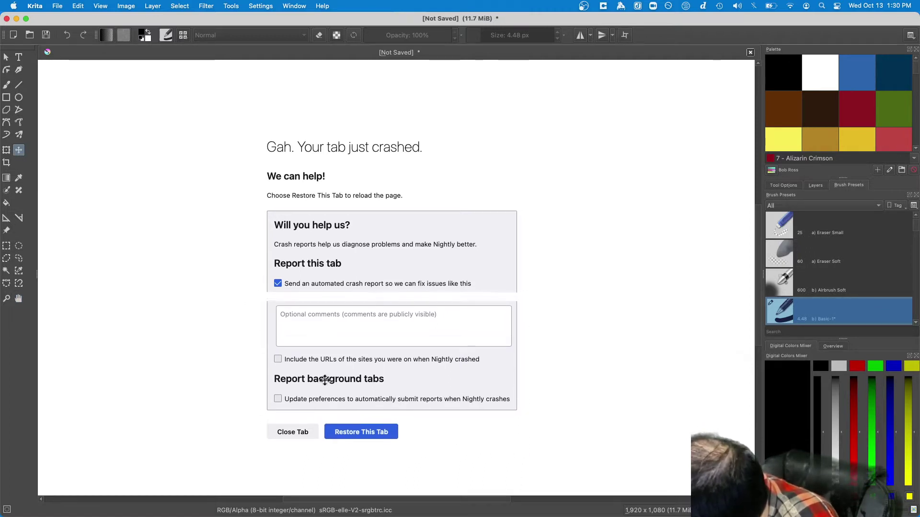
pyautogui.press('Down')
pyautogui.press('Down')
pyautogui.press('Down')
pyautogui.press('Down')
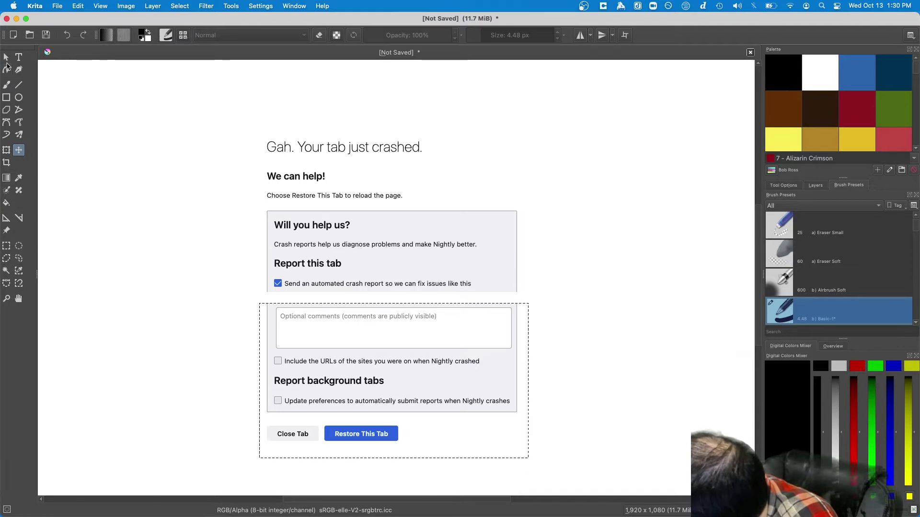
# Select a thin full-width strip at the top of the lowered section, place it directly under the checkbox row, and deselect.
pyautogui.click(7, 246)
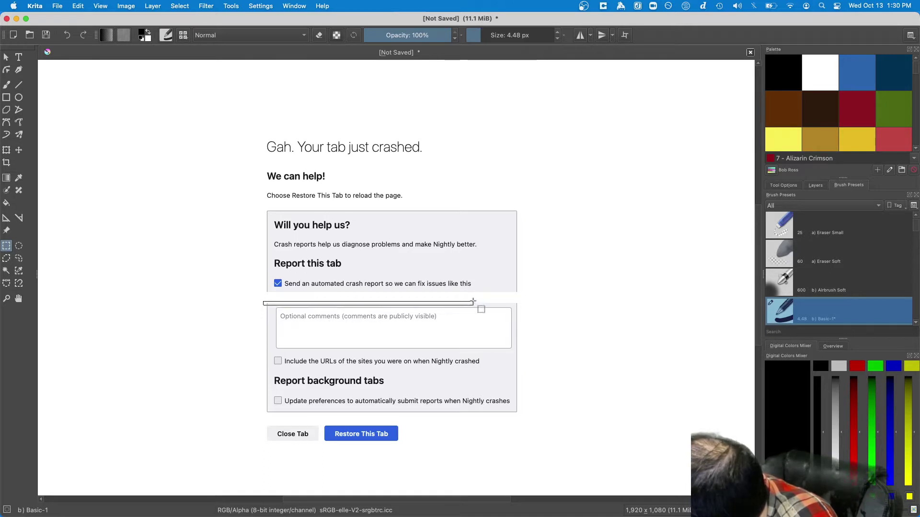
pyautogui.moveTo(473, 302); pyautogui.dragTo(520, 304)
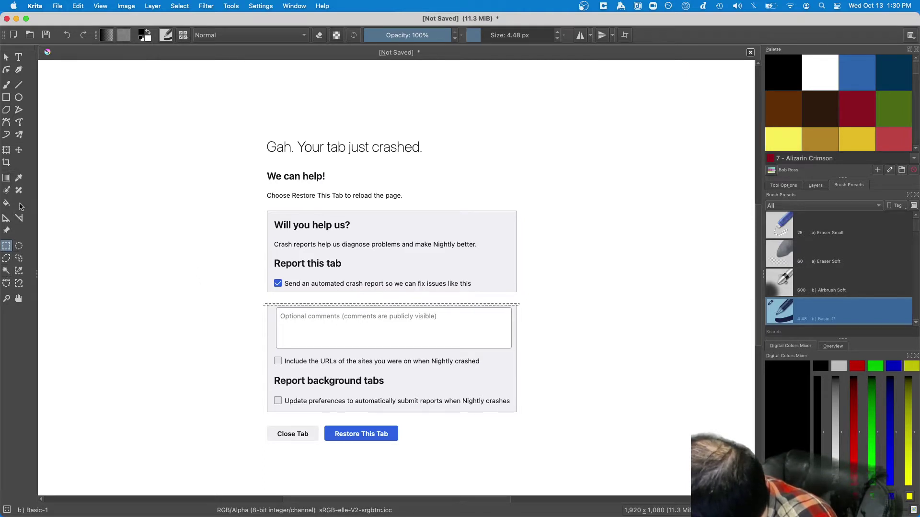
pyautogui.click(18, 150)
pyautogui.moveTo(290, 279); pyautogui.dragTo(304, 294)
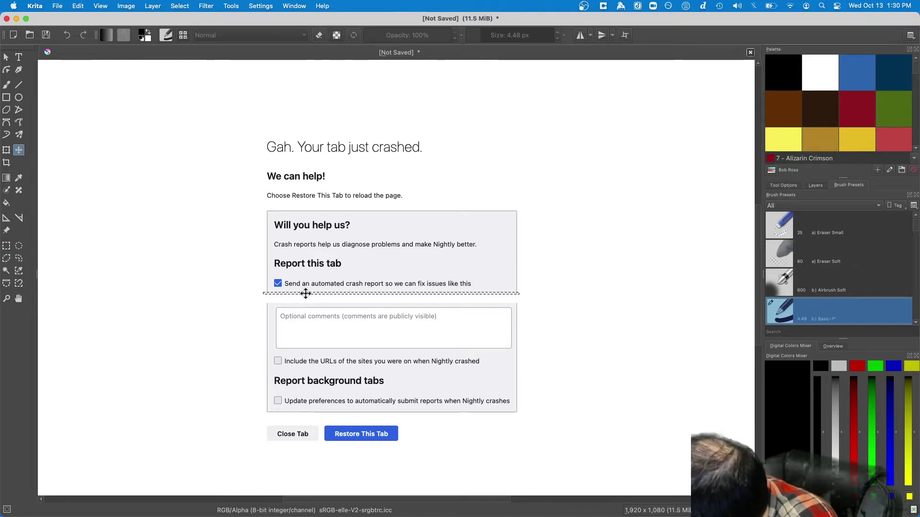
pyautogui.click(6, 246)
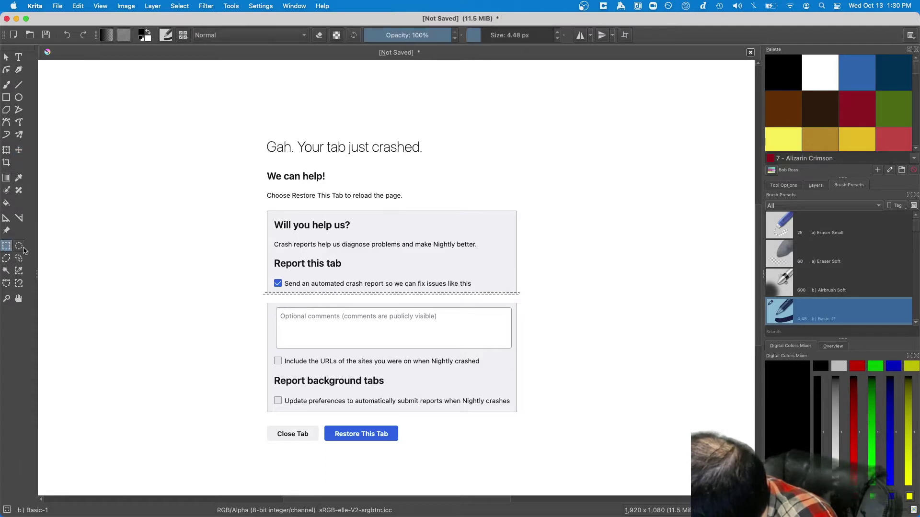
pyautogui.click(250, 294)
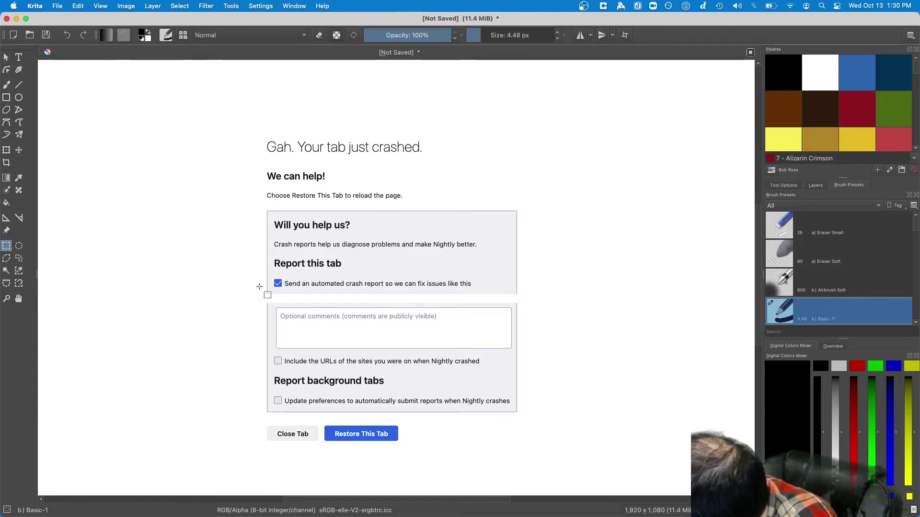
# Try to select a thin full-width strip of the grey box just below the checkbox row.
pyautogui.moveTo(259, 286); pyautogui.dragTo(354, 300)
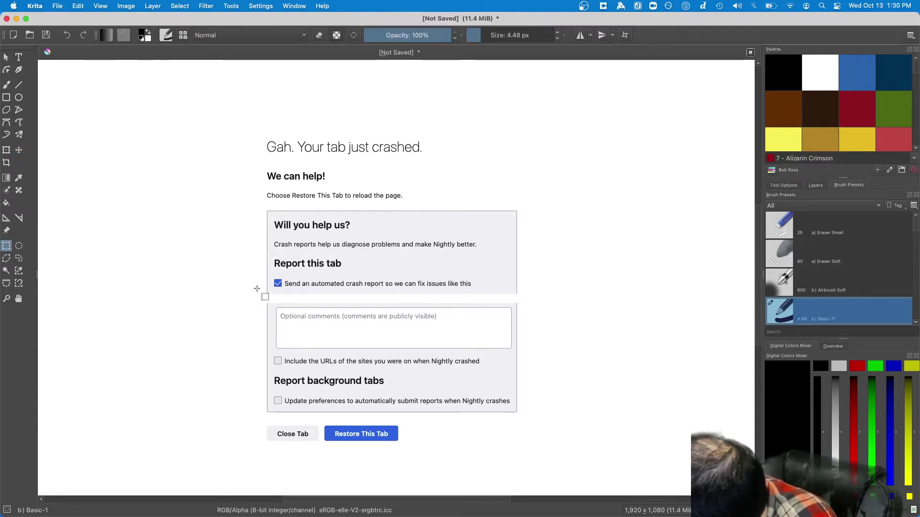
pyautogui.moveTo(257, 288); pyautogui.dragTo(521, 291)
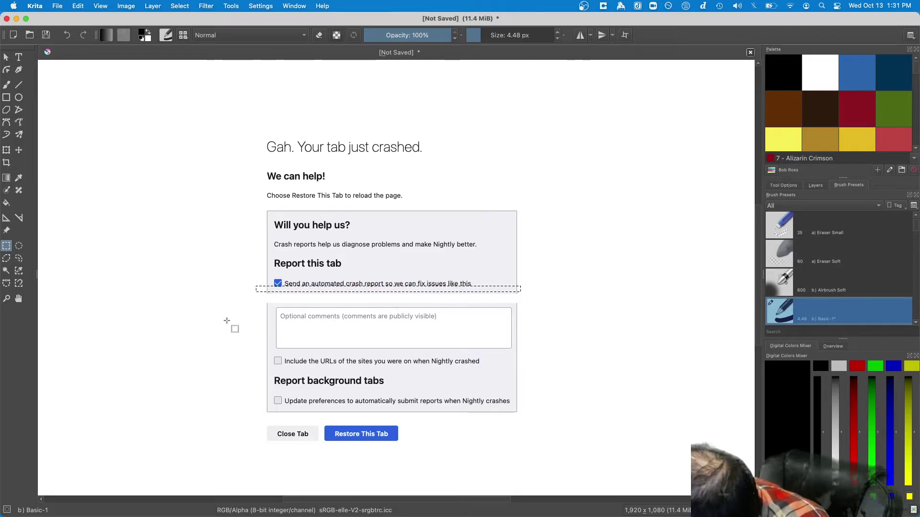
pyautogui.click(263, 289)
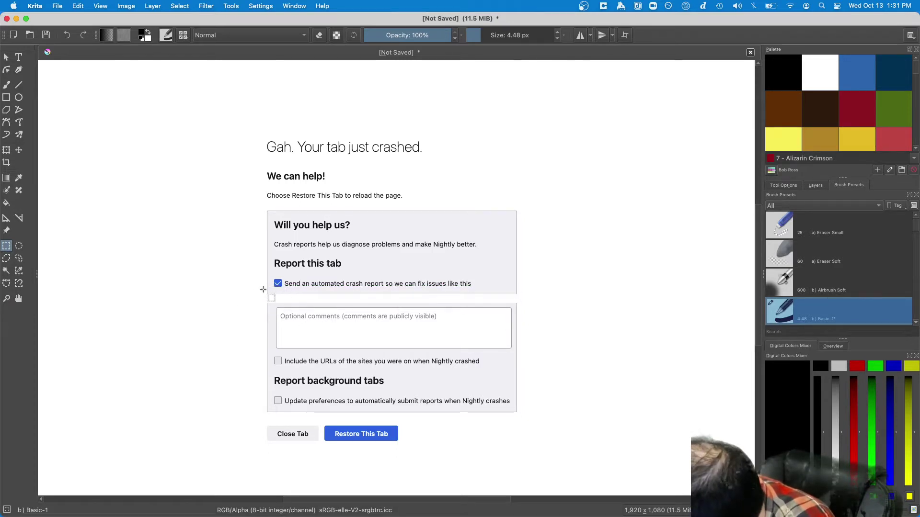
pyautogui.moveTo(257, 287); pyautogui.dragTo(362, 295)
pyautogui.click(201, 299)
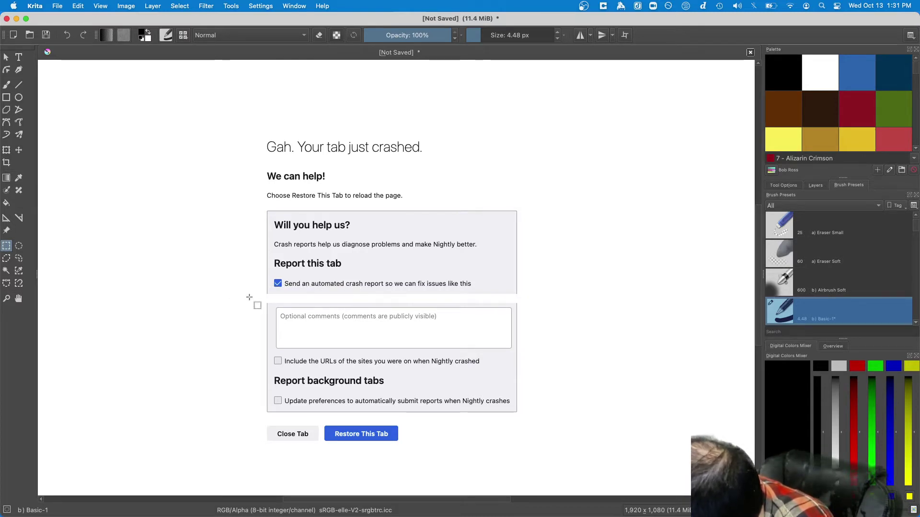
pyautogui.moveTo(254, 288); pyautogui.dragTo(438, 296)
pyautogui.click(222, 312)
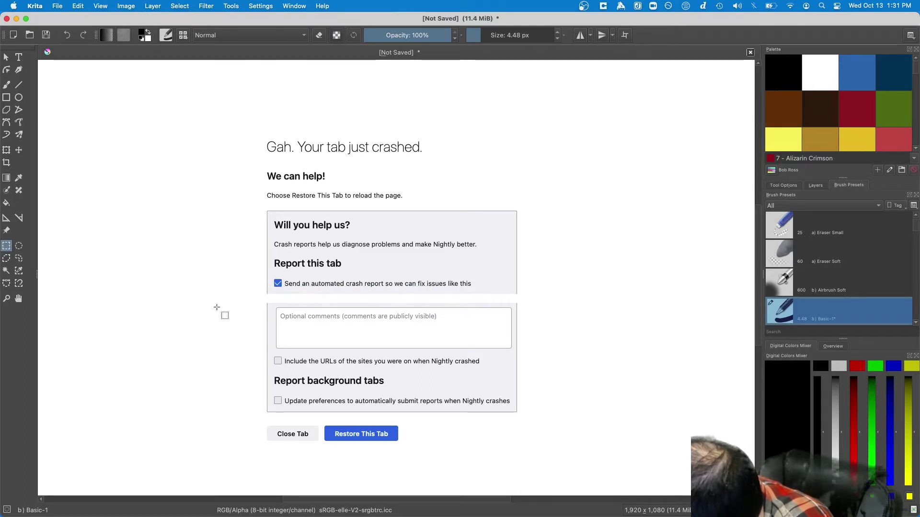
pyautogui.moveTo(260, 289); pyautogui.dragTo(389, 296)
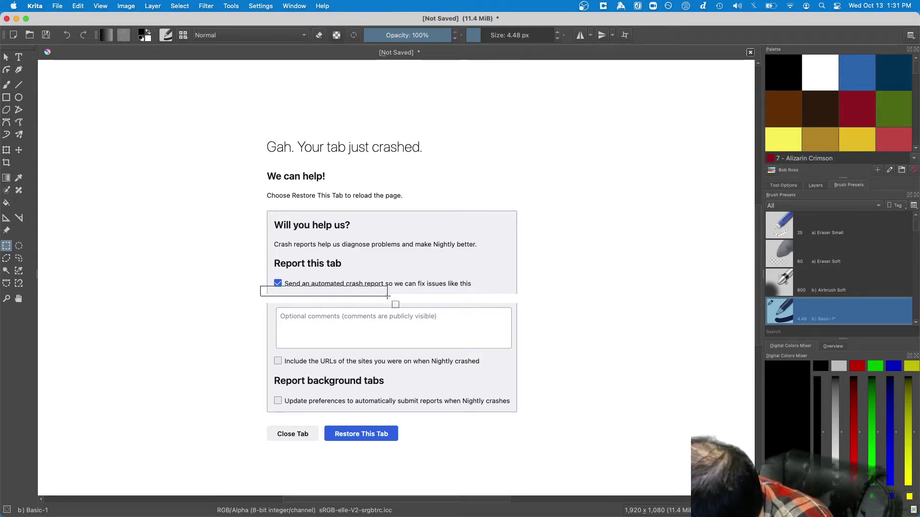
pyautogui.moveTo(522, 287); pyautogui.dragTo(396, 293)
pyautogui.click(267, 304)
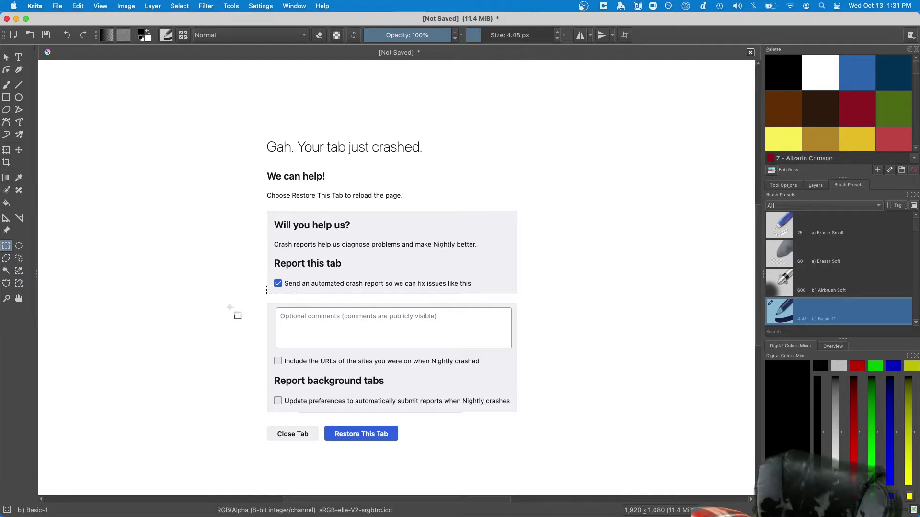
# Turn off snapping to the image bounds and to the image center.
pyautogui.click(100, 5)
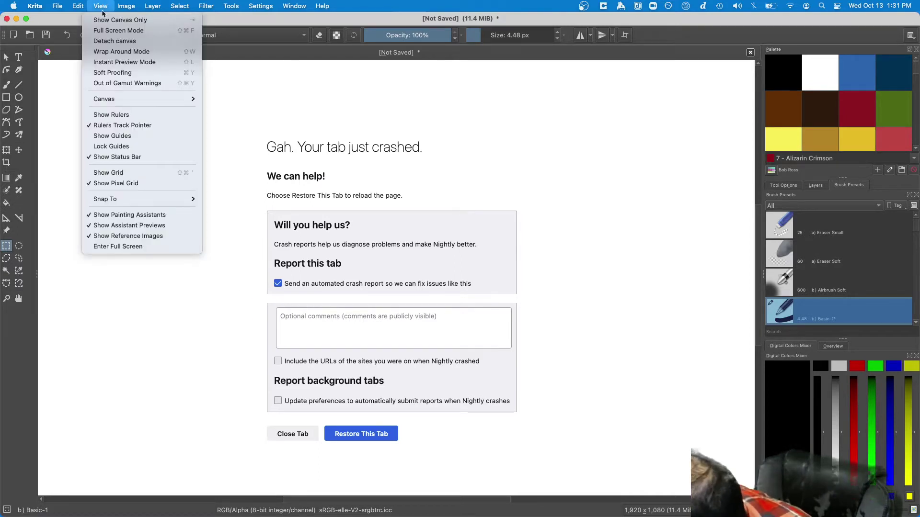
pyautogui.moveTo(145, 199)
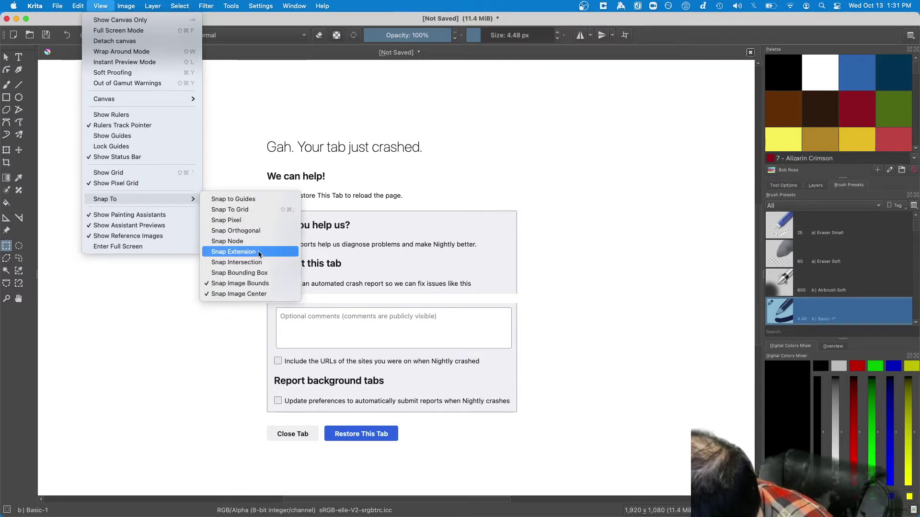
pyautogui.click(250, 283)
pyautogui.click(101, 6)
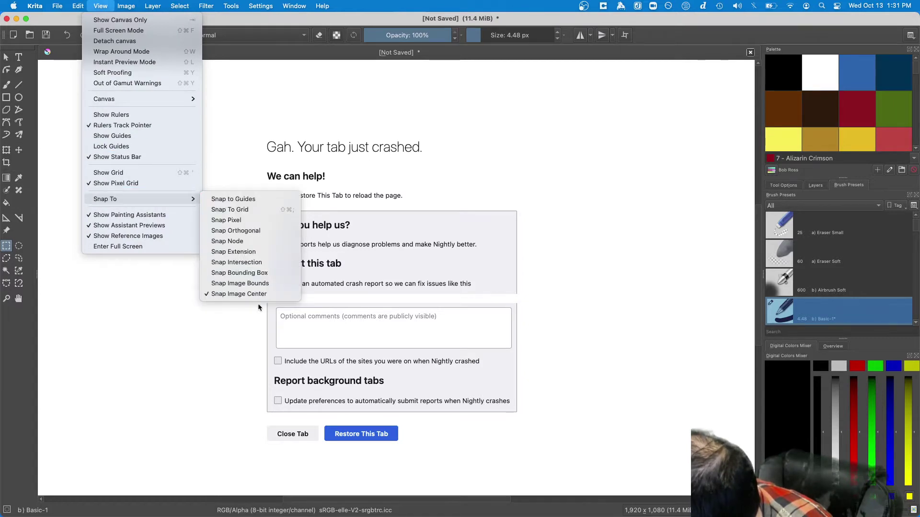
pyautogui.click(249, 294)
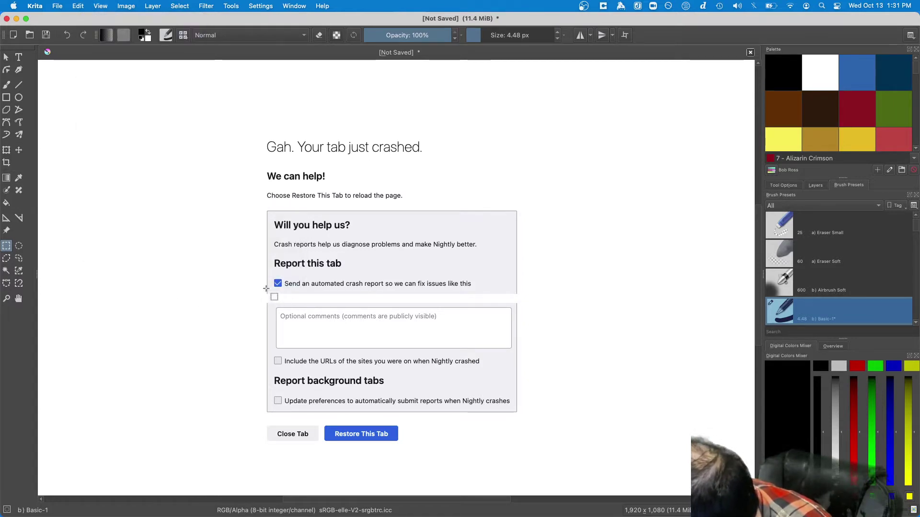
# Select a thin full-width strip of the grey box below the checkbox row, shift it down slightly to extend the box, and deselect.
pyautogui.moveTo(281, 292); pyautogui.dragTo(520, 293)
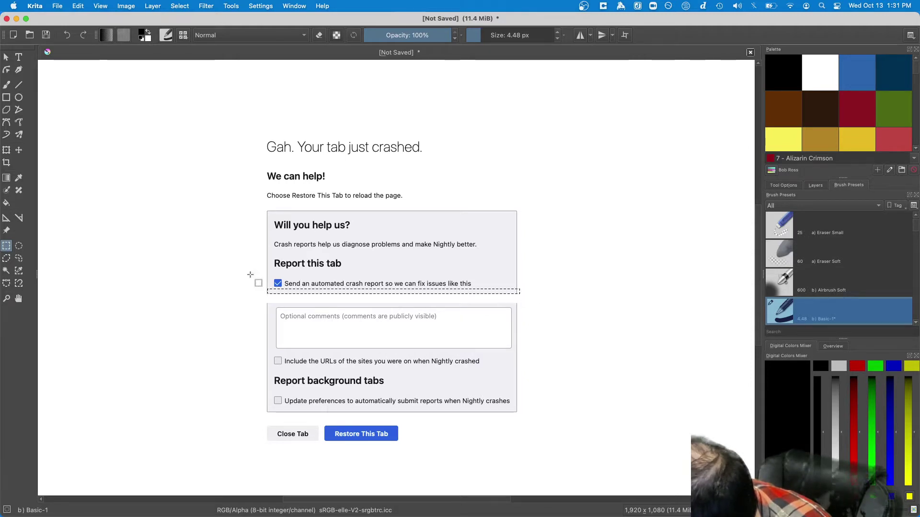
pyautogui.moveTo(263, 289); pyautogui.dragTo(518, 293)
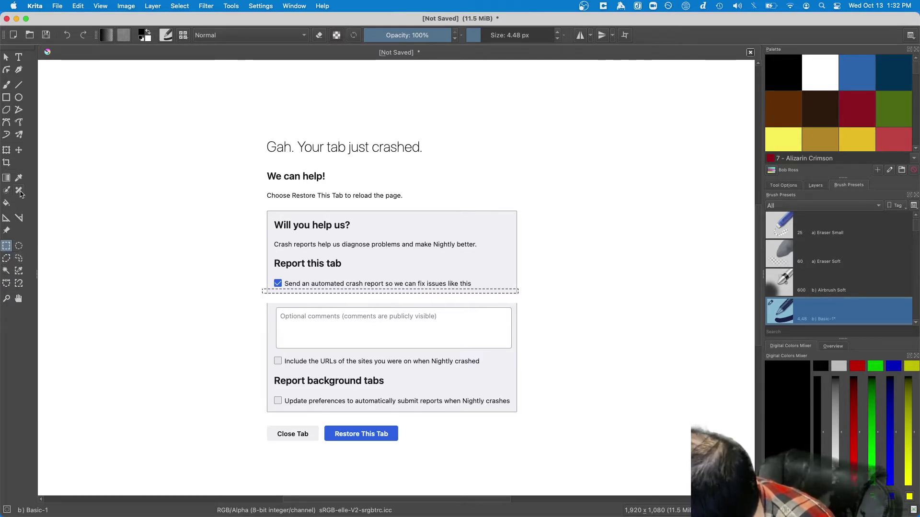
pyautogui.click(19, 150)
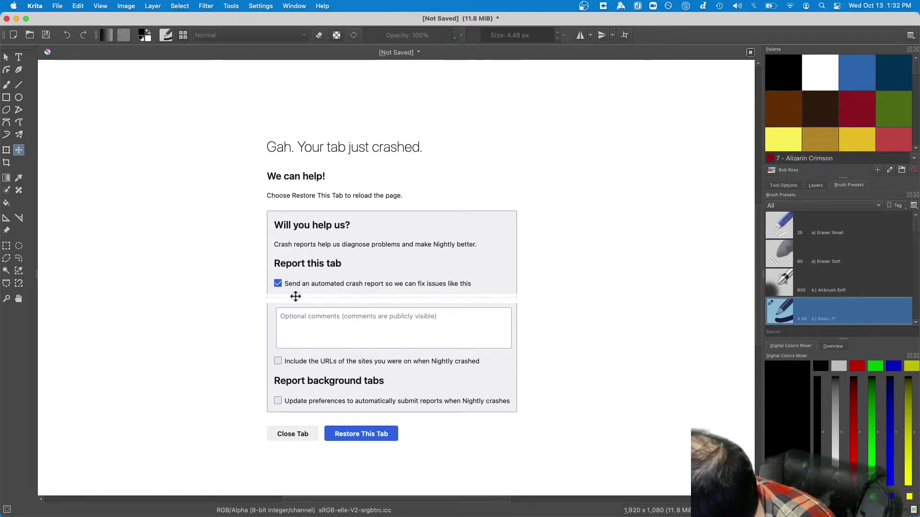
pyautogui.moveTo(295, 297); pyautogui.dragTo(297, 295)
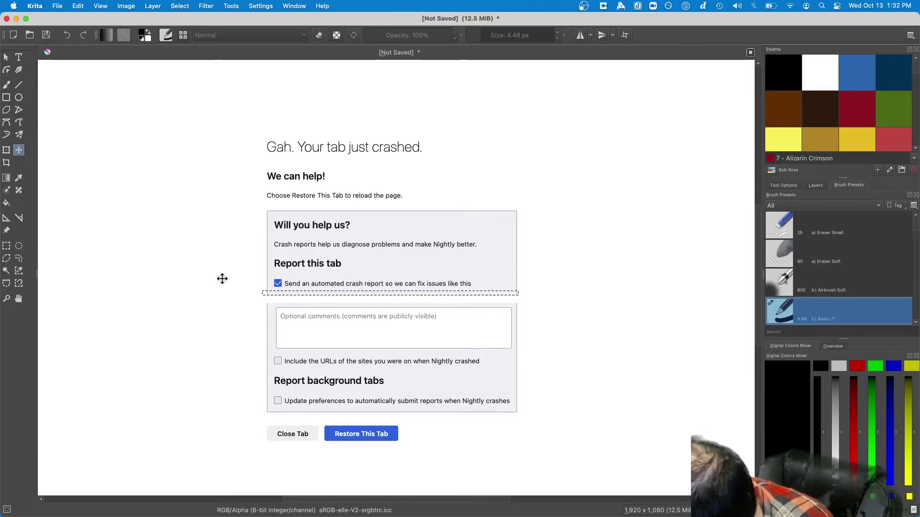
pyautogui.click(7, 246)
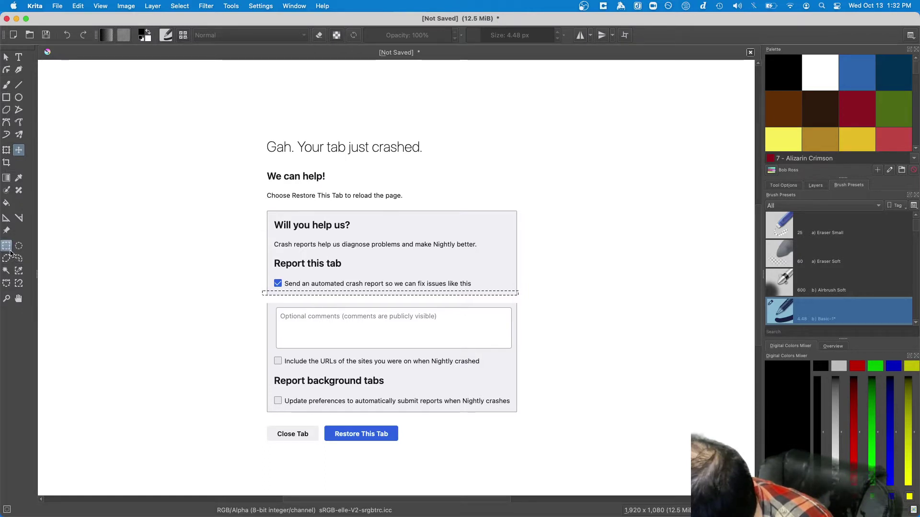
pyautogui.click(132, 277)
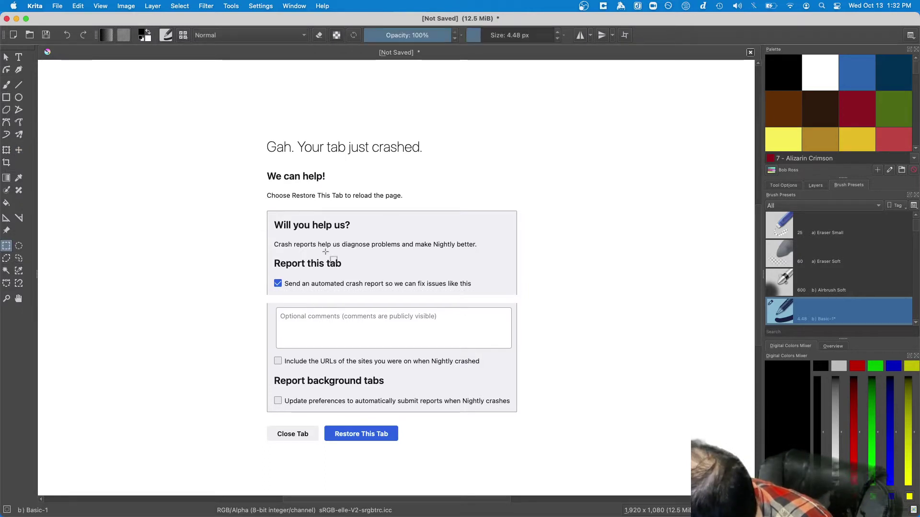
# Flatten the image into a single layer.
pyautogui.click(815, 186)
pyautogui.rightClick(821, 238)
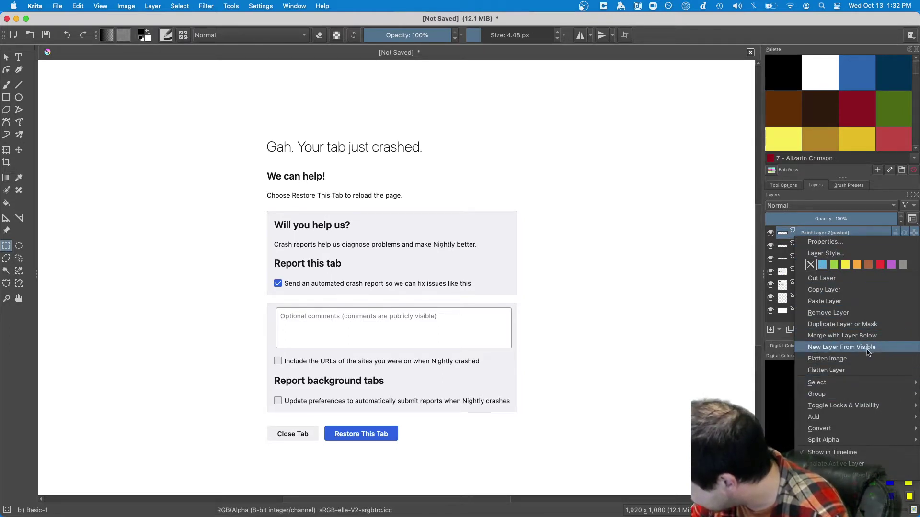
pyautogui.click(825, 358)
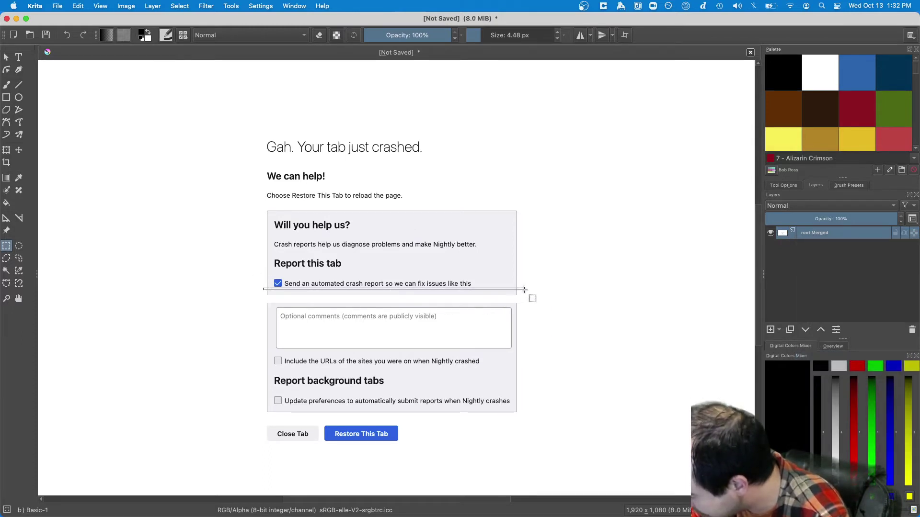
# Select a thin full-width strip of the grey box below the checkbox row, copy it to a new layer, and move it down to extend the box.
pyautogui.moveTo(524, 290); pyautogui.dragTo(519, 293)
pyautogui.press('super+c')
pyautogui.press('super+v')
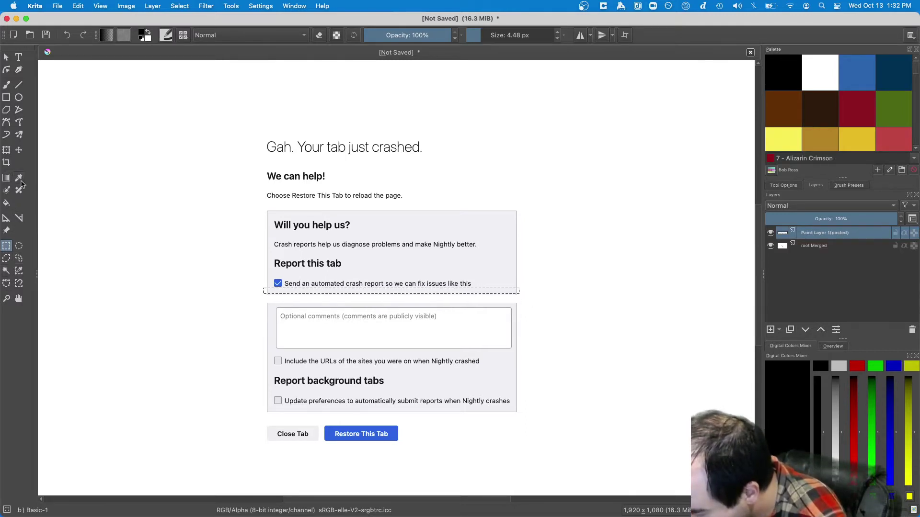
pyautogui.click(19, 150)
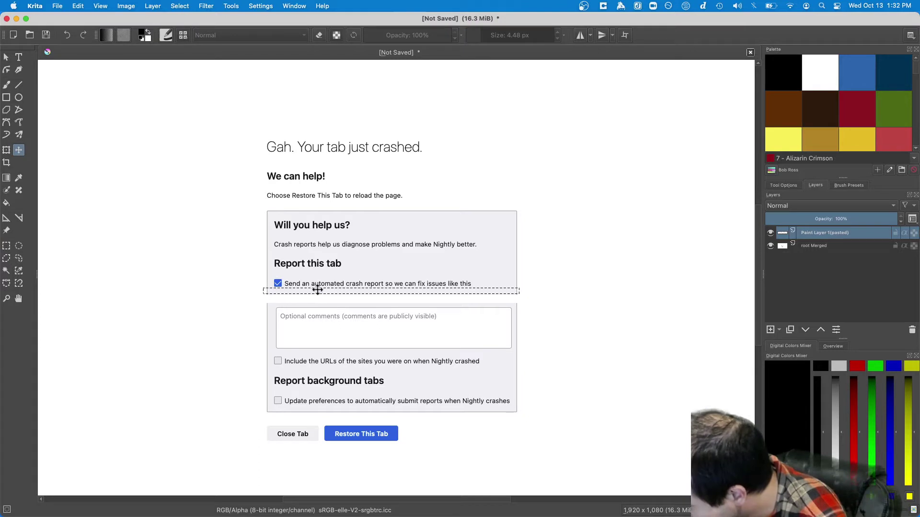
pyautogui.moveTo(317, 297); pyautogui.dragTo(318, 297)
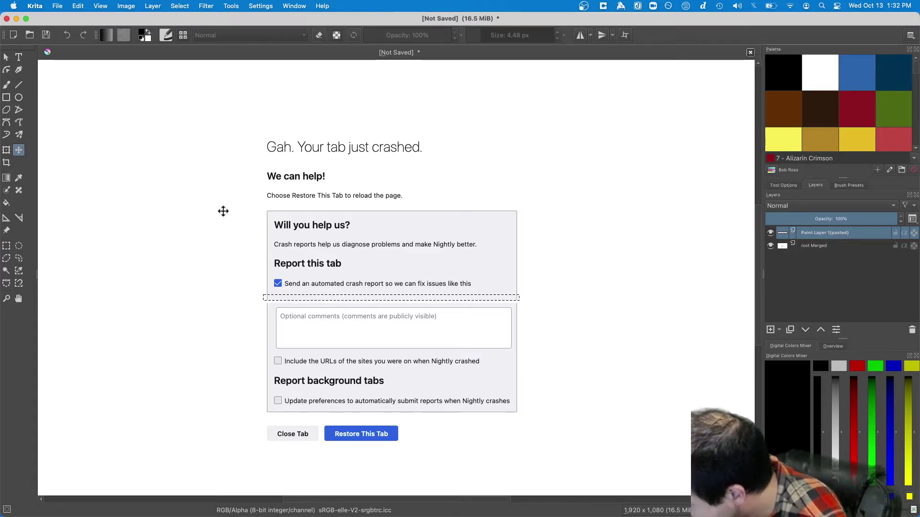
# Paste another copy of the grey strip and move it down to close the remaining white gap above the comments field.
pyautogui.rightClick(846, 248)
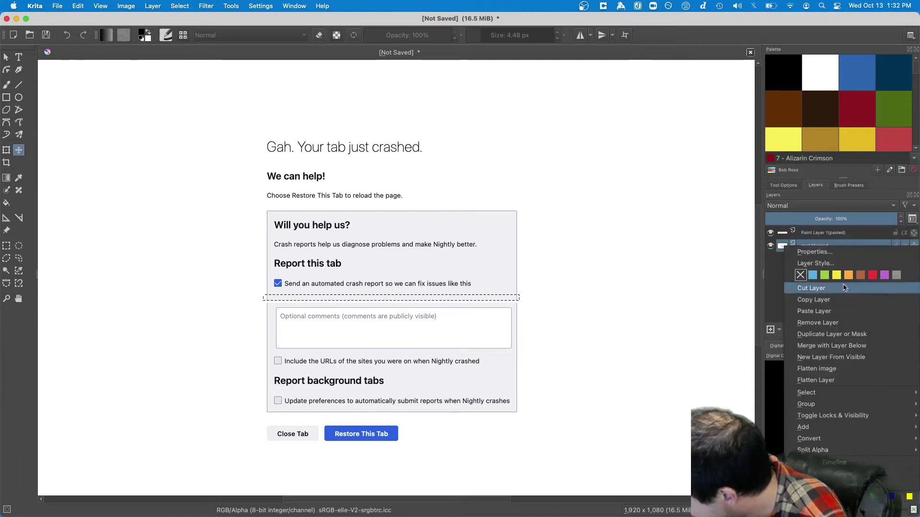
pyautogui.press('super+v')
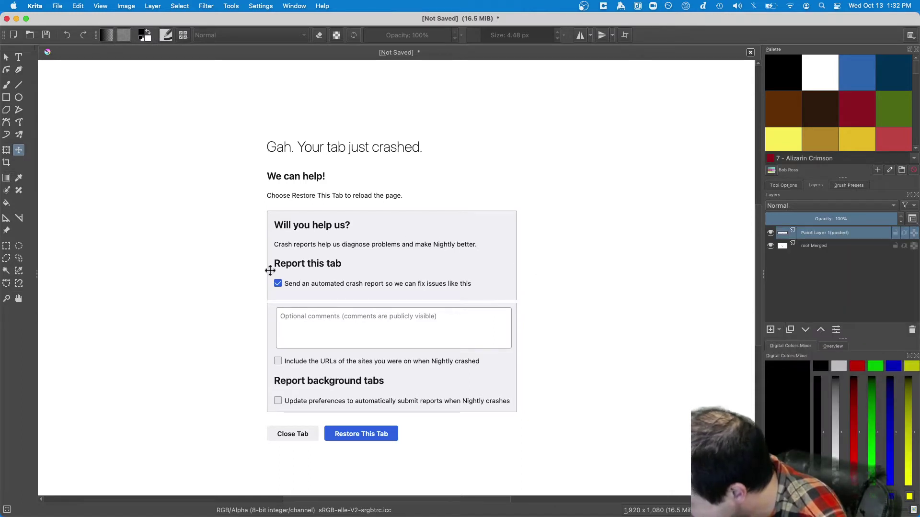
pyautogui.moveTo(339, 298); pyautogui.dragTo(343, 297)
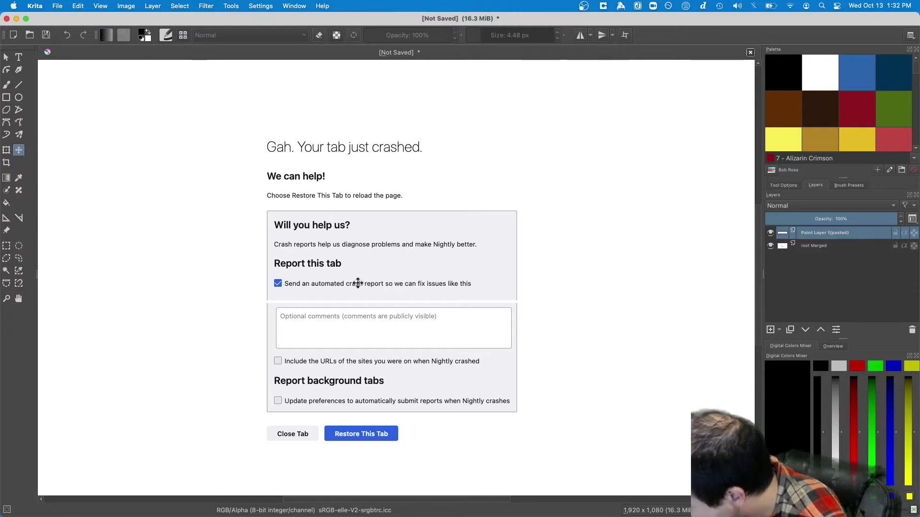
pyautogui.moveTo(340, 283); pyautogui.dragTo(341, 292)
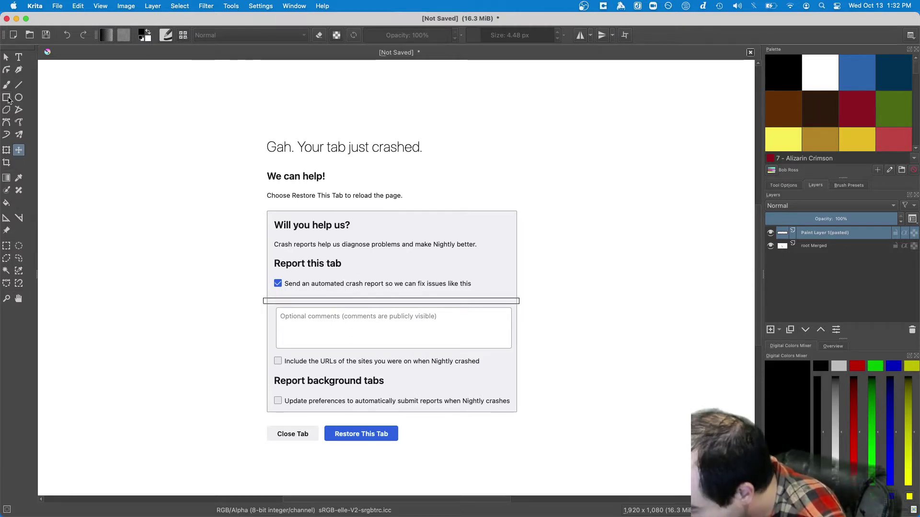
# Flatten the pasted strips and the base image into a single layer.
pyautogui.click(7, 246)
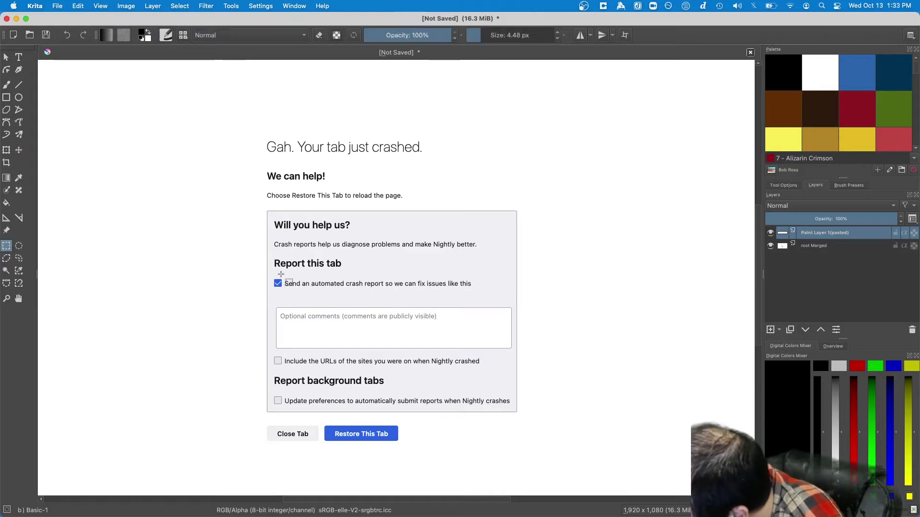
pyautogui.rightClick(813, 244)
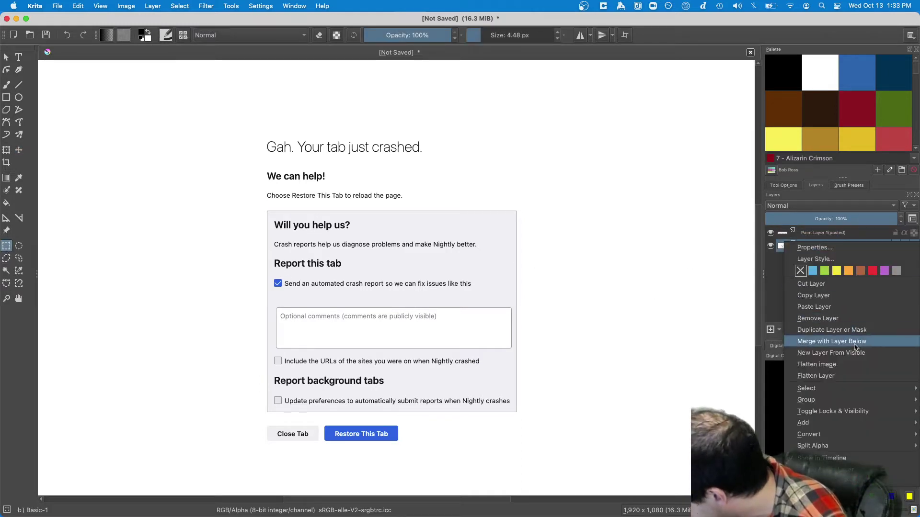
pyautogui.click(860, 363)
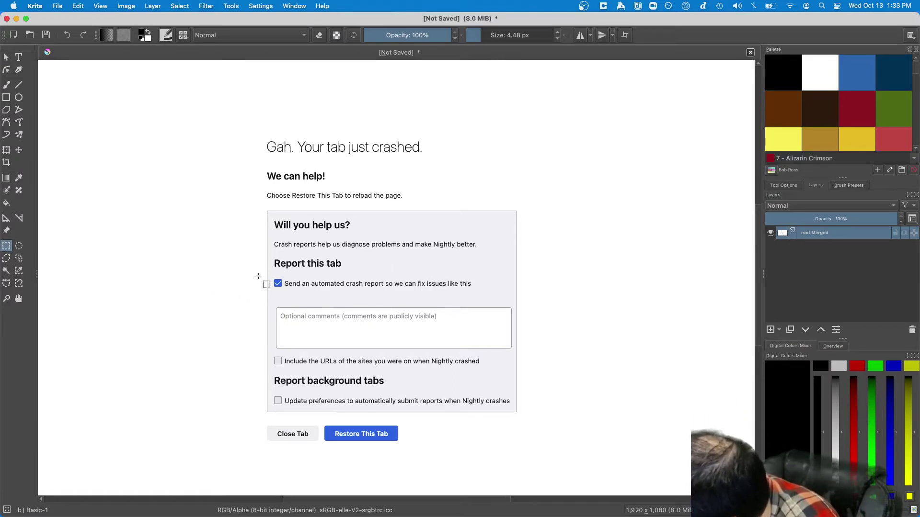
# Copy the ticked checkbox of the automated crash report row to a new layer and move the copy directly below the original.
pyautogui.moveTo(272, 274); pyautogui.dragTo(499, 291)
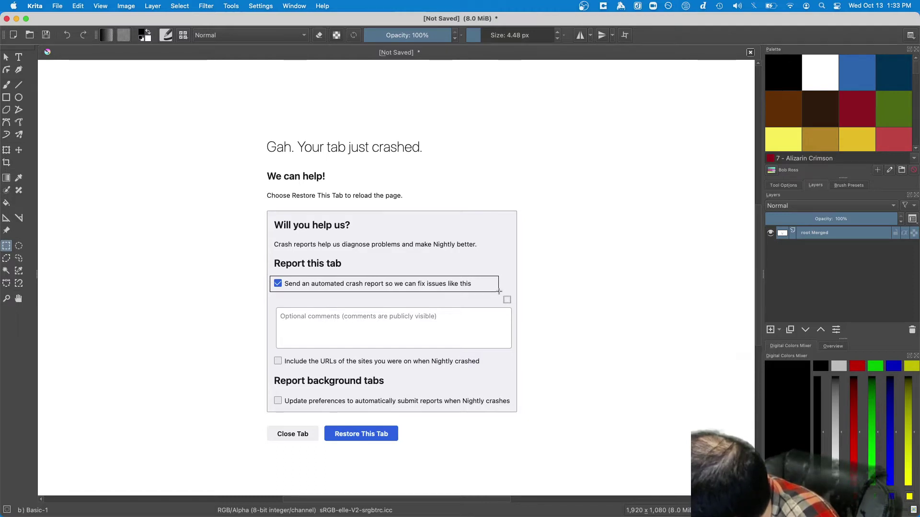
pyautogui.moveTo(499, 291); pyautogui.dragTo(284, 289)
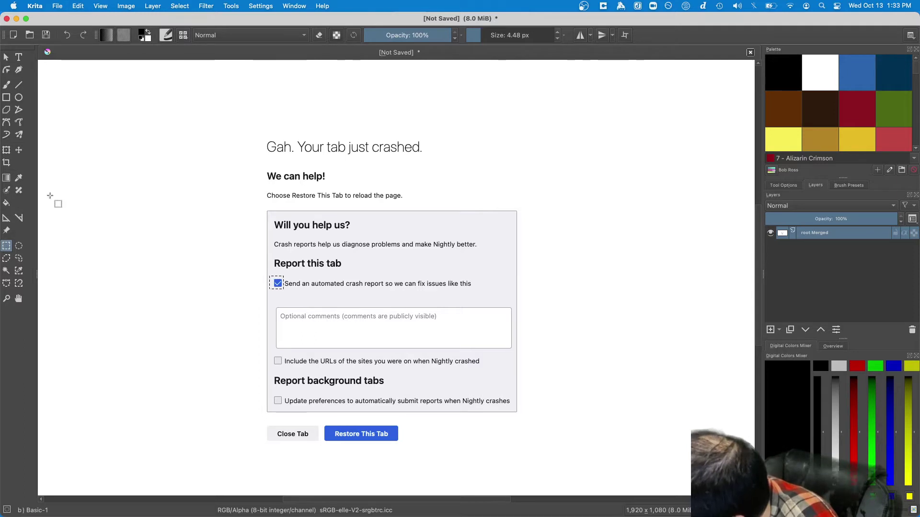
pyautogui.hotkey('ctrl', 'v')
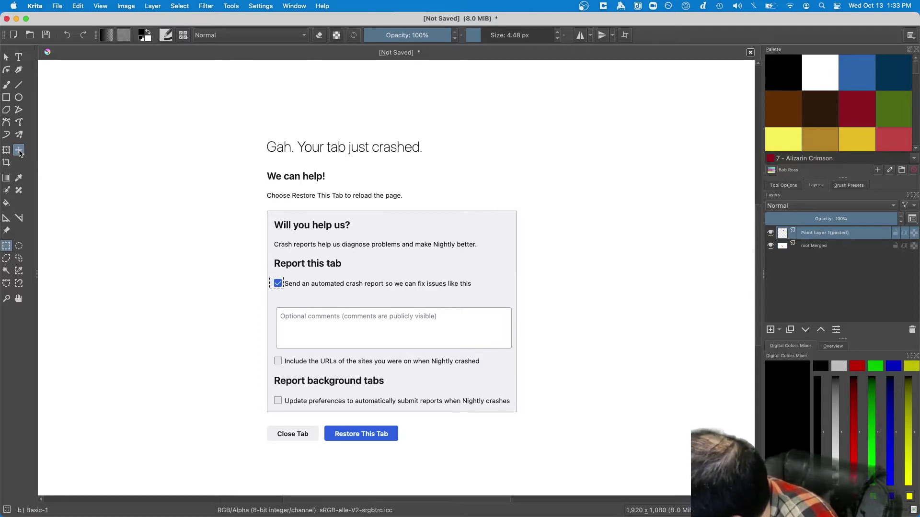
pyautogui.click(19, 152)
pyautogui.moveTo(275, 282); pyautogui.dragTo(274, 294)
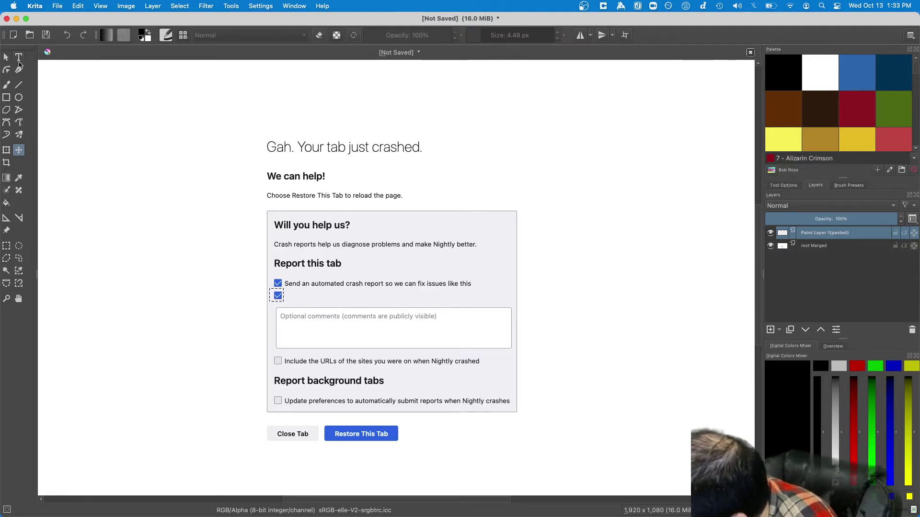
# Flatten the duplicated checkbox into the image.
pyautogui.click(19, 59)
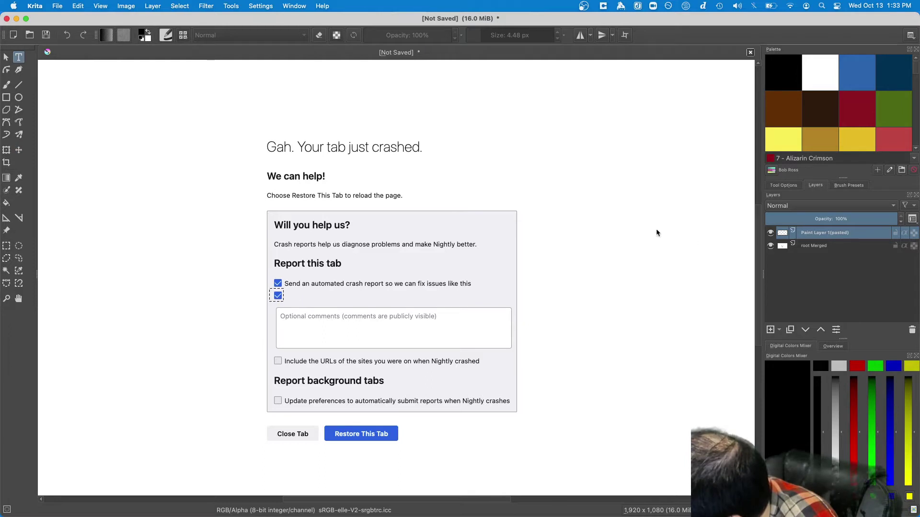
pyautogui.rightClick(812, 235)
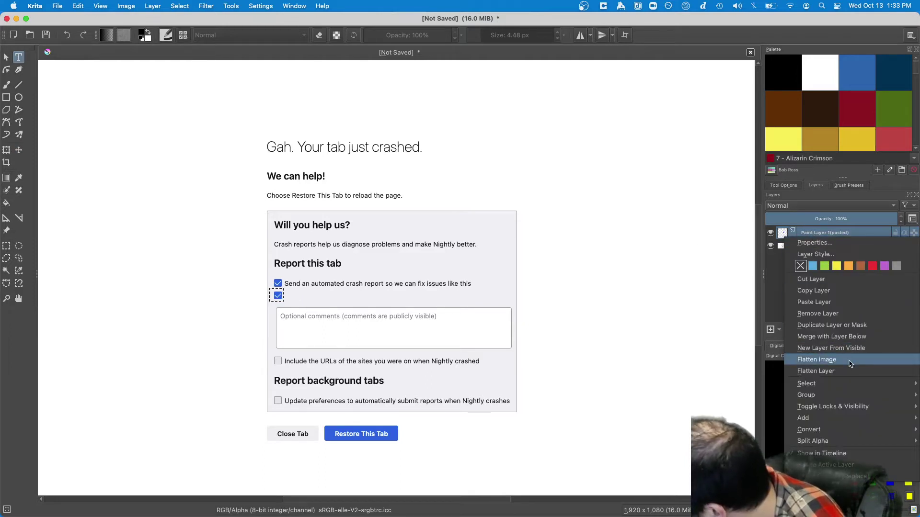
pyautogui.click(850, 364)
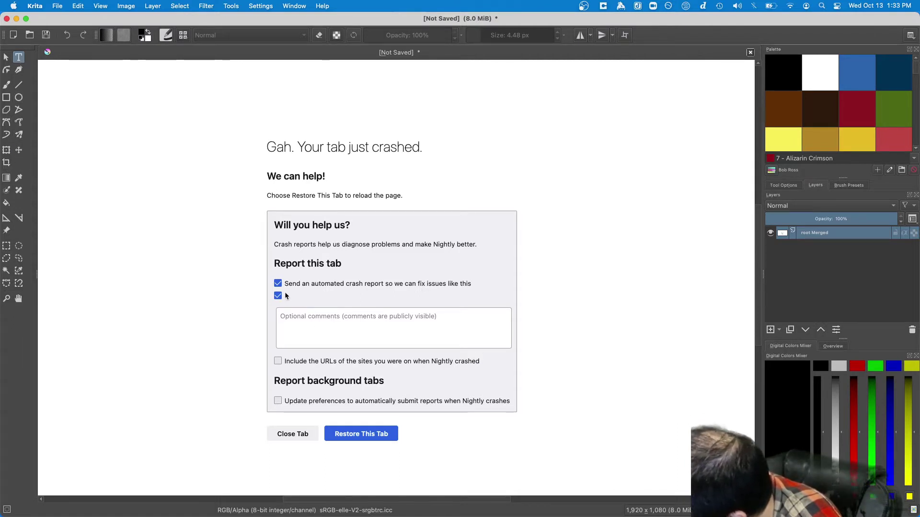
# Add a text box beside the second checkbox with the text "Provide more details".
pyautogui.moveTo(310, 301); pyautogui.dragTo(474, 304)
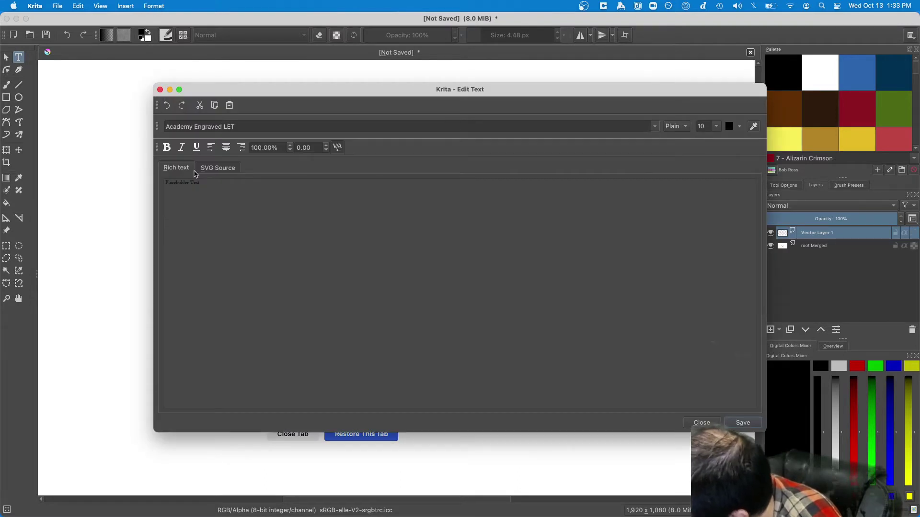
pyautogui.tripleClick(197, 186)
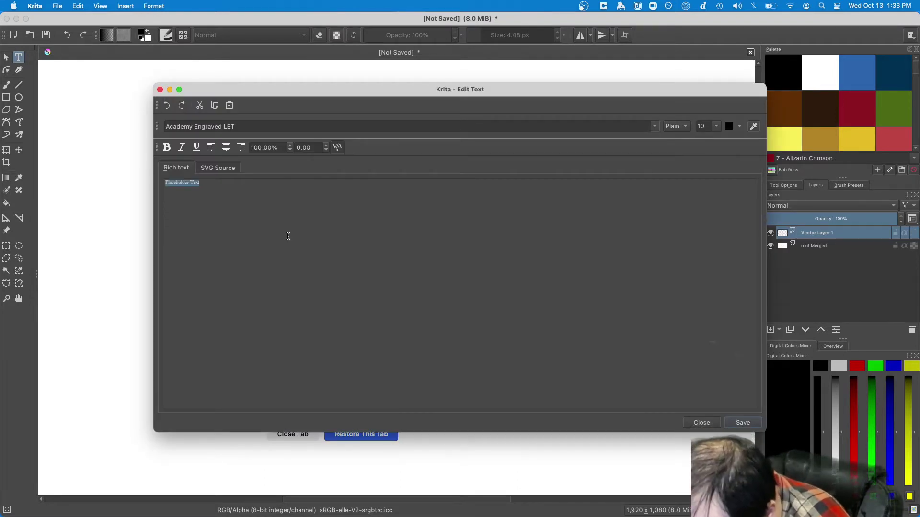
pyautogui.write('Provide more detai')
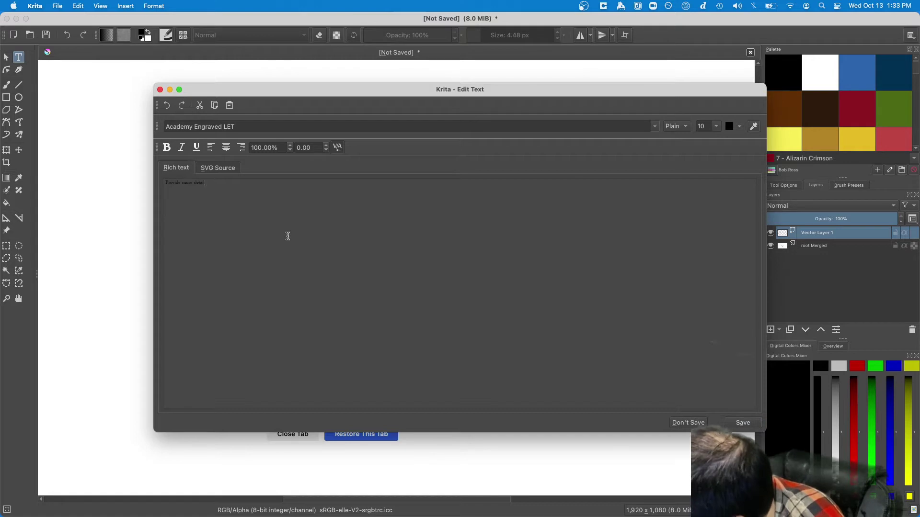
pyautogui.write('ls')
# Set the text's font to Inter, save the text, and close the text editor.
pyautogui.doubleClick(232, 127)
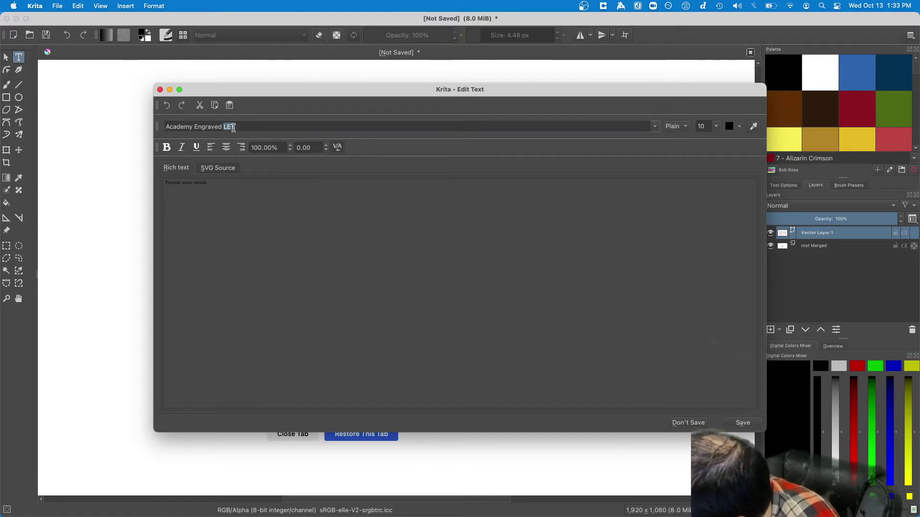
pyautogui.tripleClick(233, 127)
pyautogui.write('Inte')
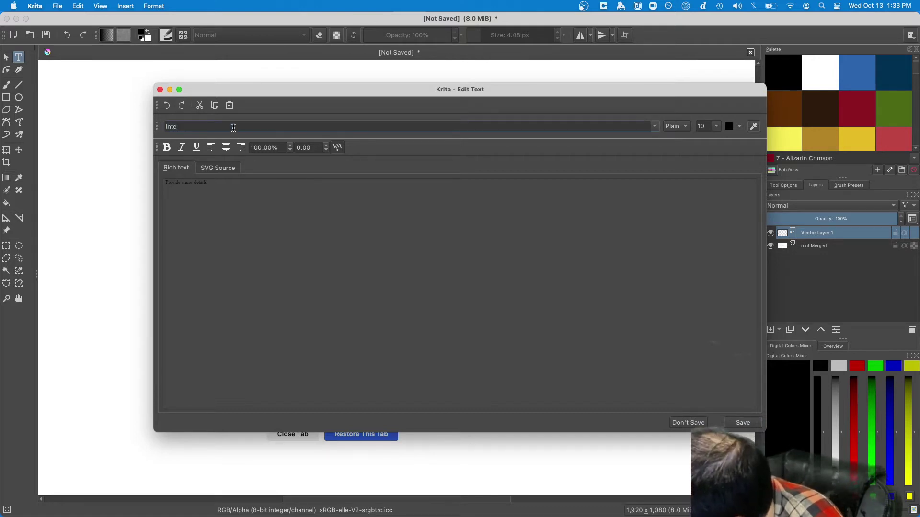
pyautogui.write('r')
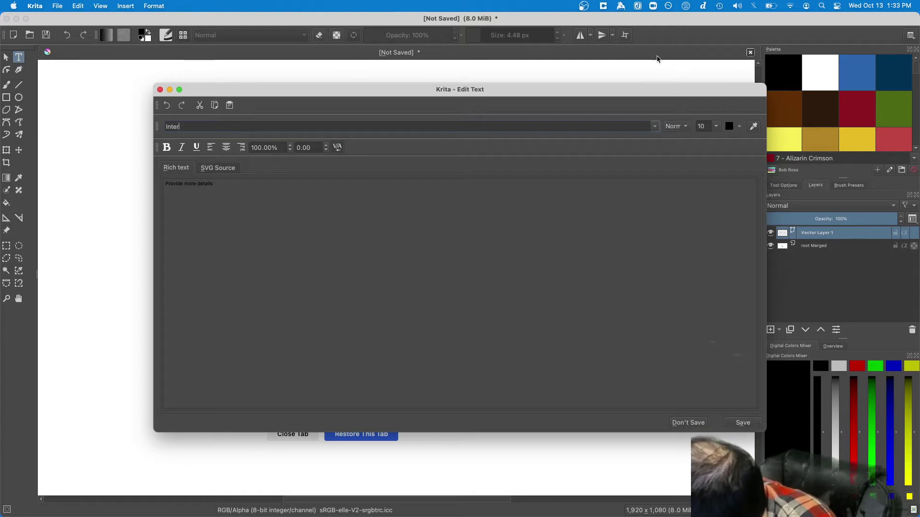
pyautogui.click(743, 424)
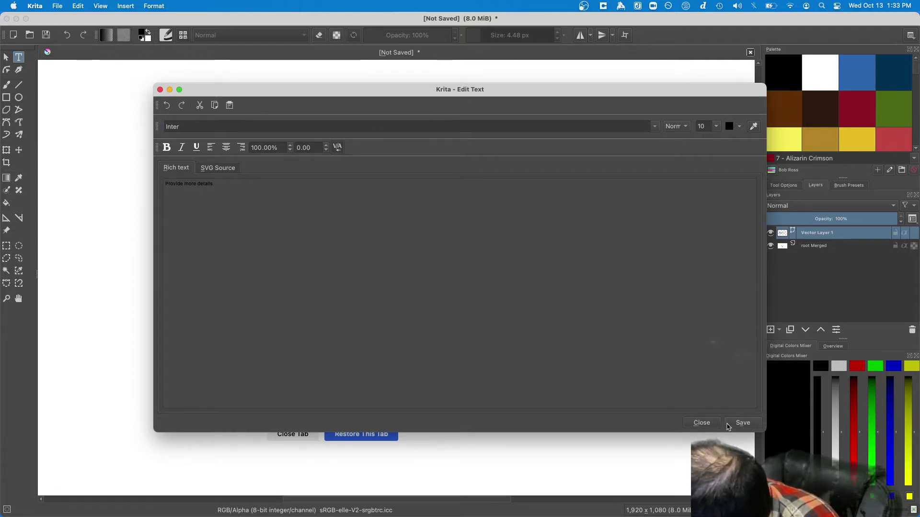
pyautogui.click(702, 422)
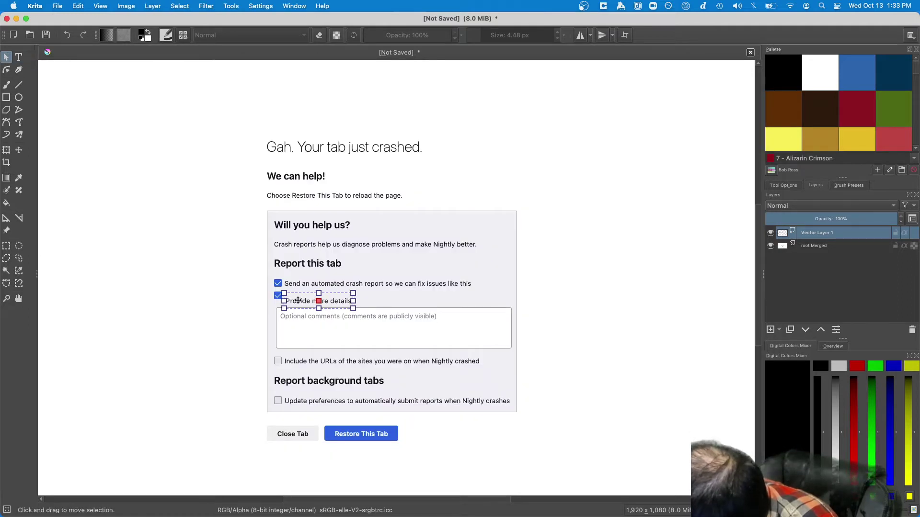
# Align the "Provide more details" label with the second checkbox and with the left edge of the label above it.
pyautogui.moveTo(298, 300); pyautogui.dragTo(298, 297)
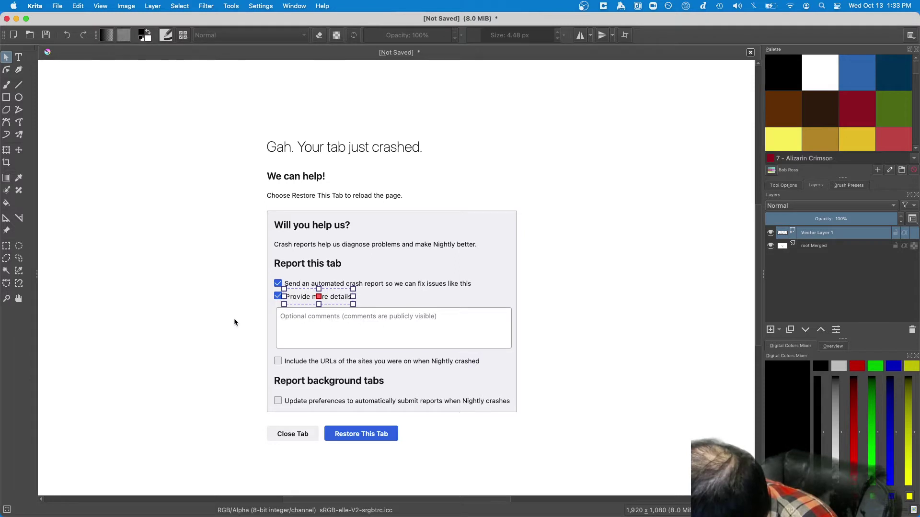
pyautogui.click(235, 319)
pyautogui.click(309, 297)
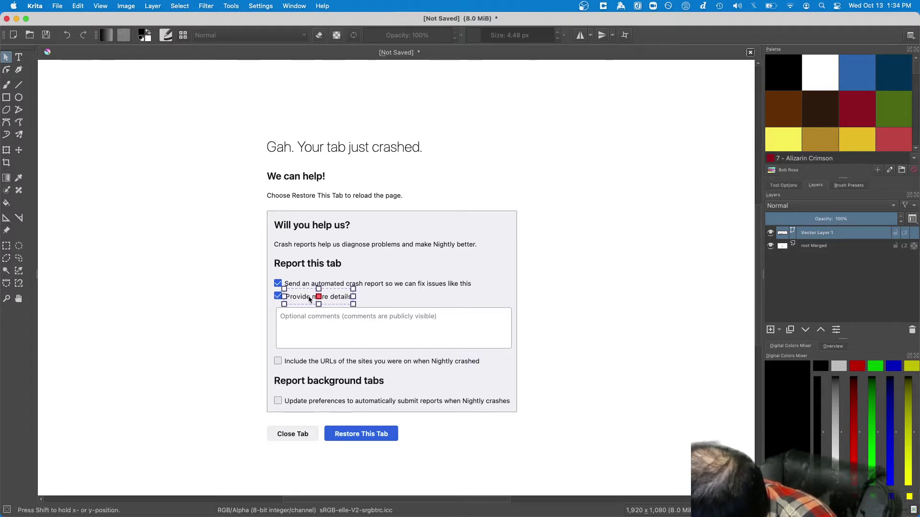
pyautogui.moveTo(309, 299); pyautogui.dragTo(310, 300)
pyautogui.click(197, 319)
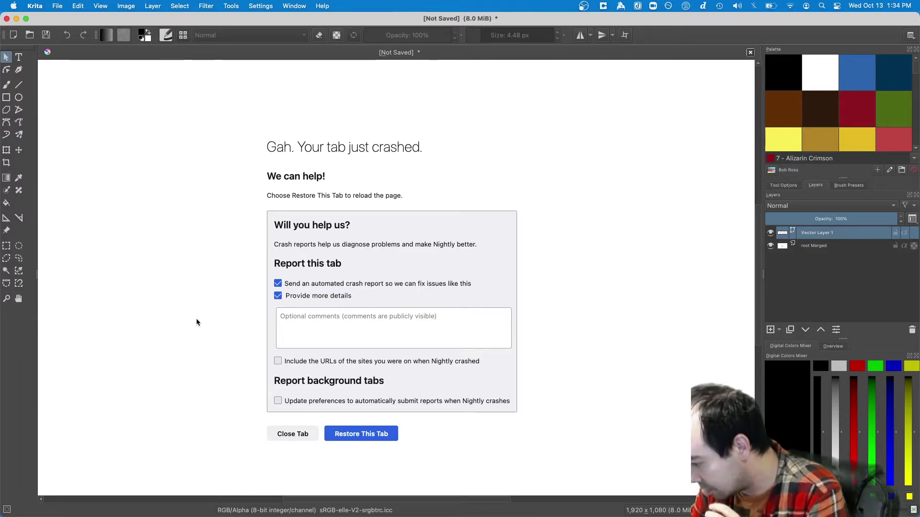
pyautogui.moveTo(298, 295); pyautogui.dragTo(296, 296)
pyautogui.click(270, 308)
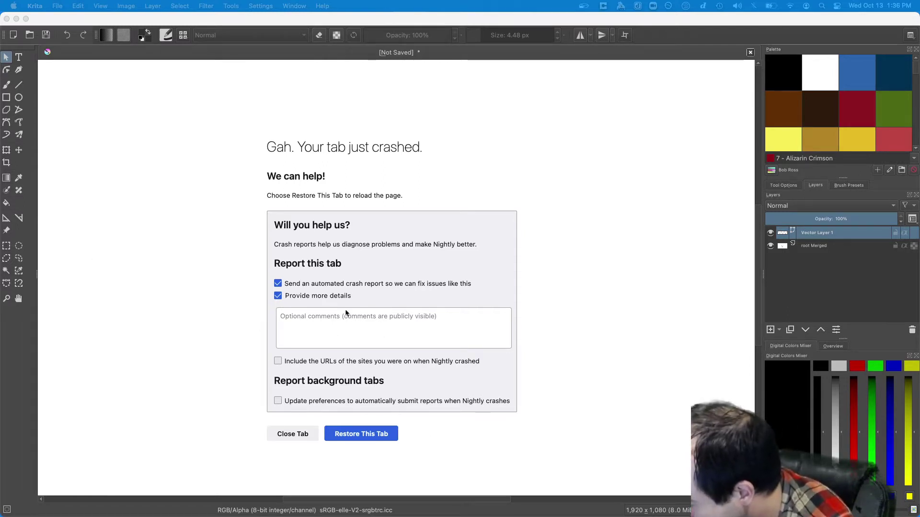
# Capture a screenshot of the crash page mockup from the heading down to the Close Tab and Restore This Tab buttons.
pyautogui.click(224, 171)
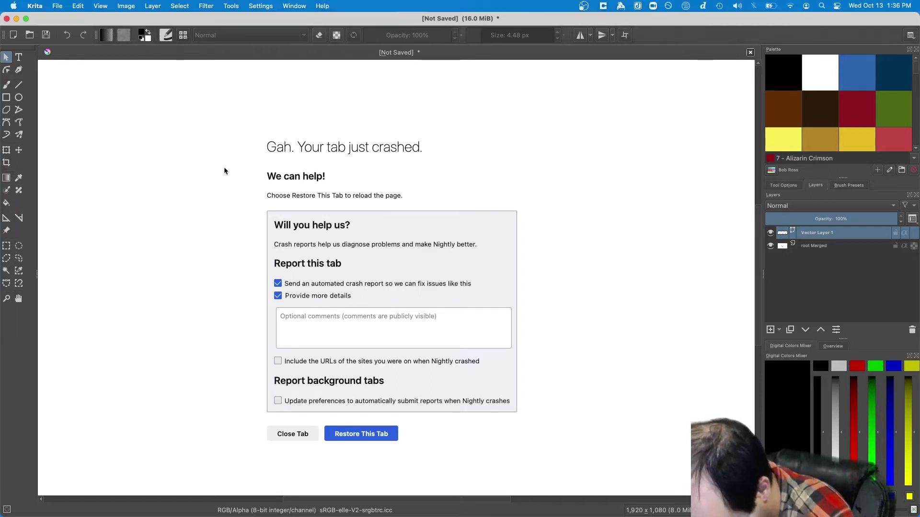
pyautogui.press('super+shift+4')
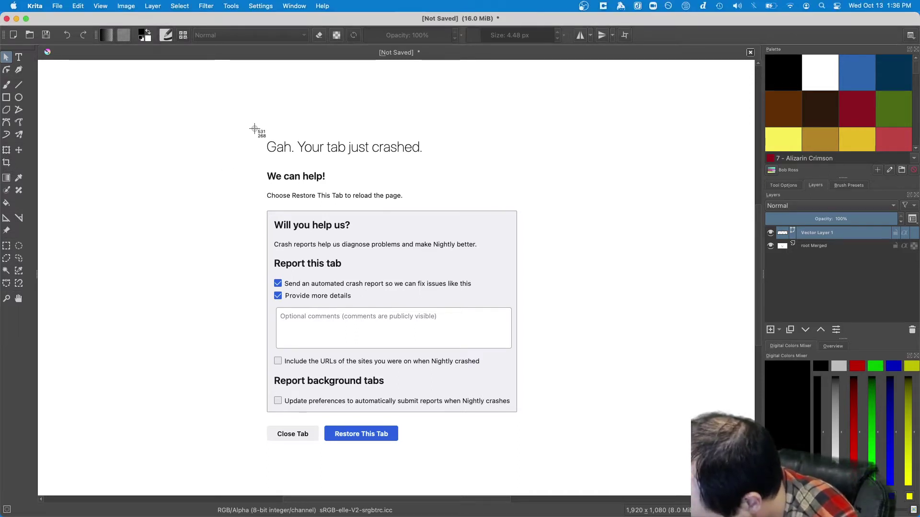
pyautogui.moveTo(255, 129); pyautogui.dragTo(549, 462)
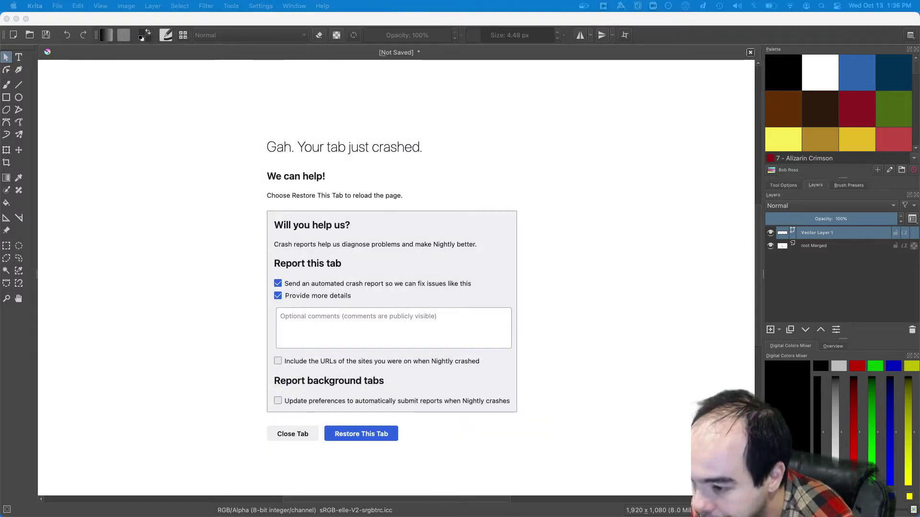
# Switch to the Phabricator revision D128102 in Firefox Nightly and paste the mockup screenshot on a new line of the draft comment.
pyautogui.press('super+Tab')
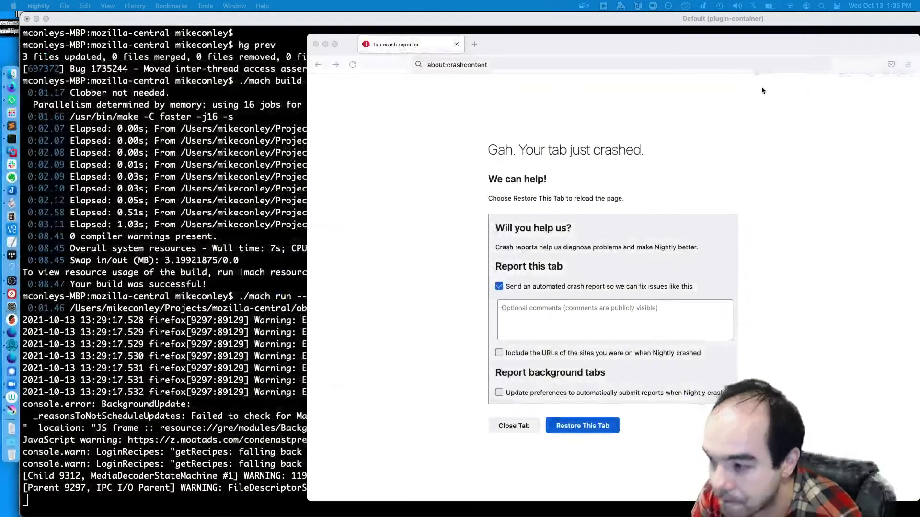
pyautogui.press('super+Tab')
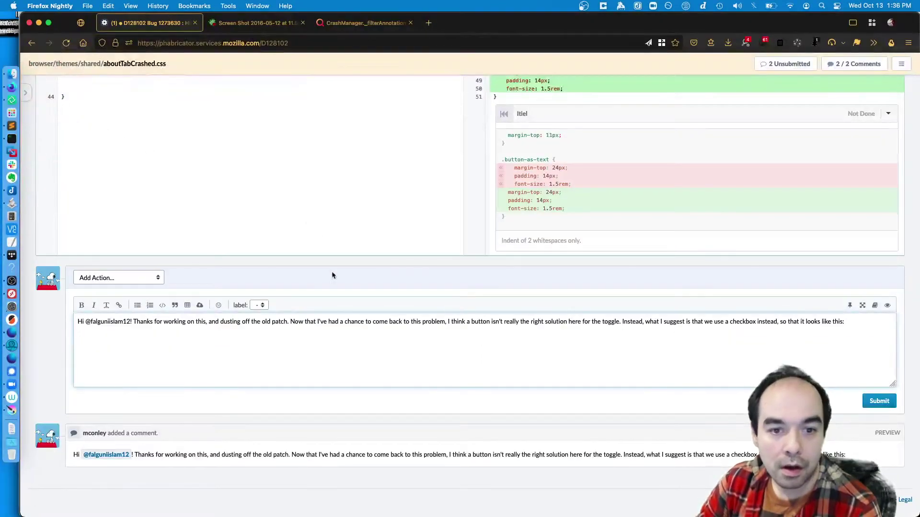
pyautogui.press('super+v')
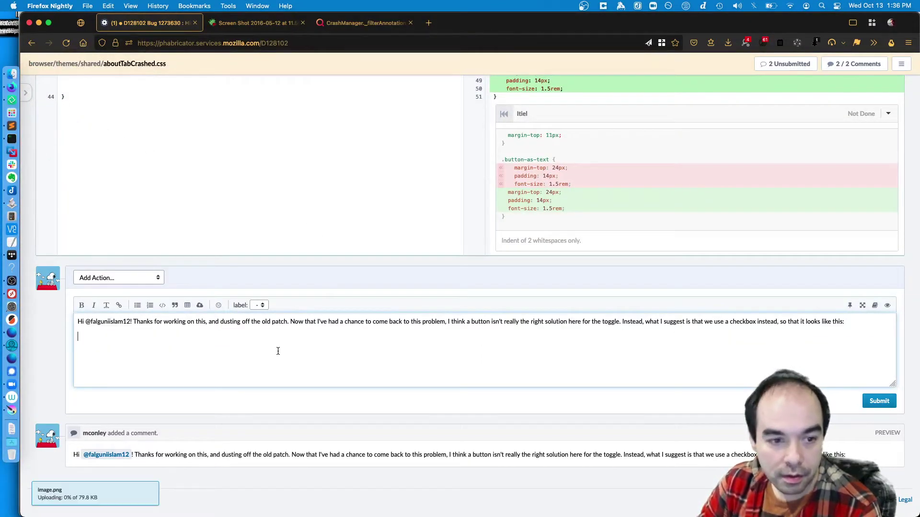
# Preview the draft comment to check the embedded mockup image, and return to the editable text.
pyautogui.click(888, 305)
pyautogui.scroll(-3, 429, 363)
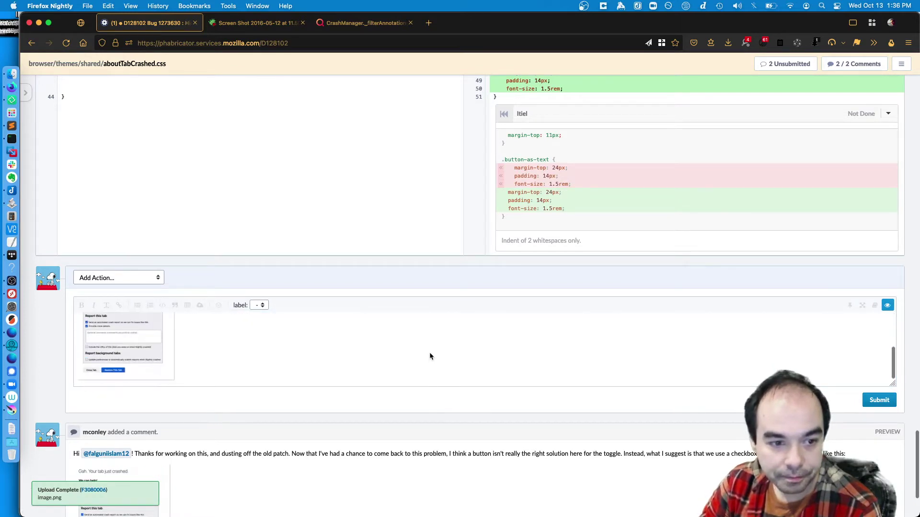
pyautogui.click(887, 306)
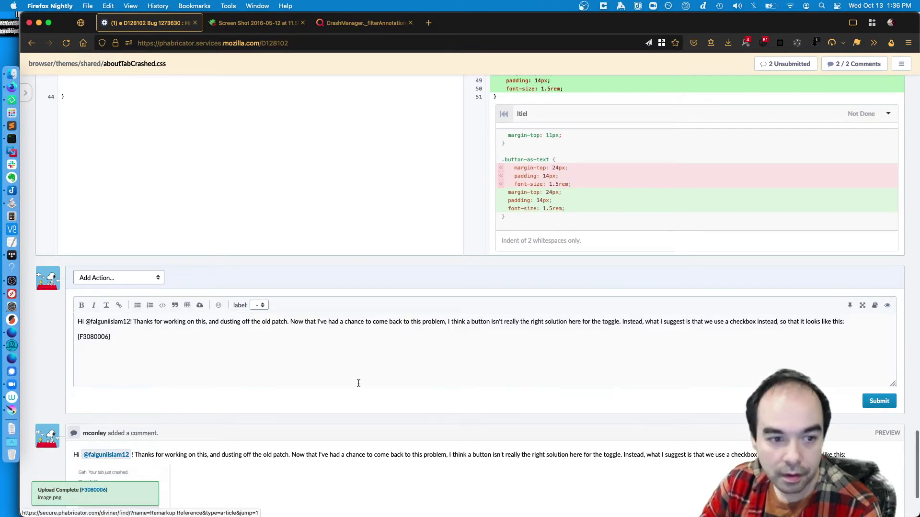
# Start a new paragraph below the image reference in the draft comment, leaving one blank line between them.
pyautogui.click(266, 380)
pyautogui.press('Return')
pyautogui.press('Return')
pyautogui.write('Th')
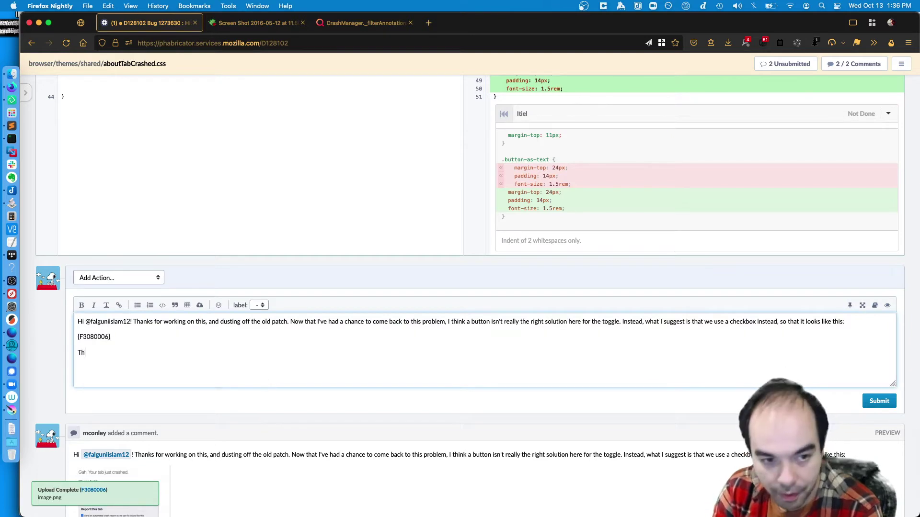
pyautogui.write('at checkbox can then be')
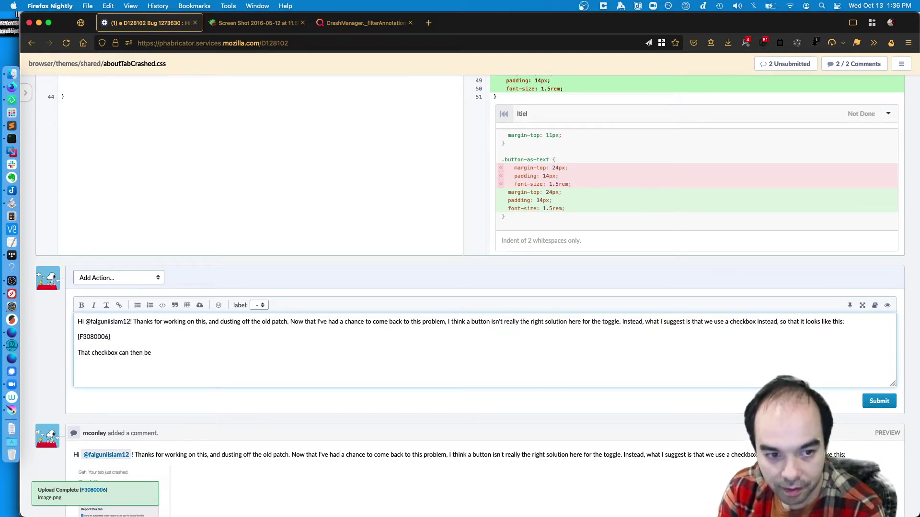
pyautogui.press('BackSpace')
pyautogui.press('BackSpace')
pyautogui.press('super+shift+Left')
pyautogui.press('BackSpace')
# Write "Here's how I envision this behaving:" as the new paragraph and leave a blank line after it.
pyautogui.write("Here's how I ")
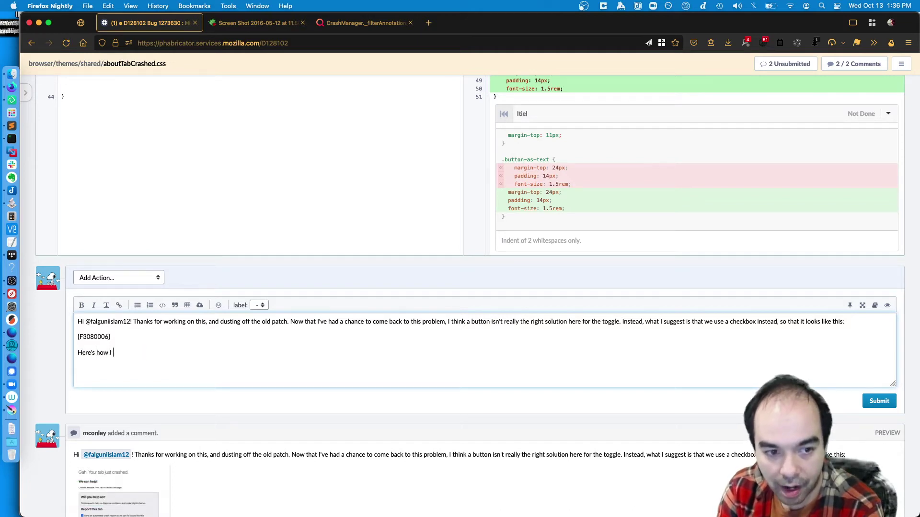
pyautogui.write('envision this behaving:')
pyautogui.press('Return')
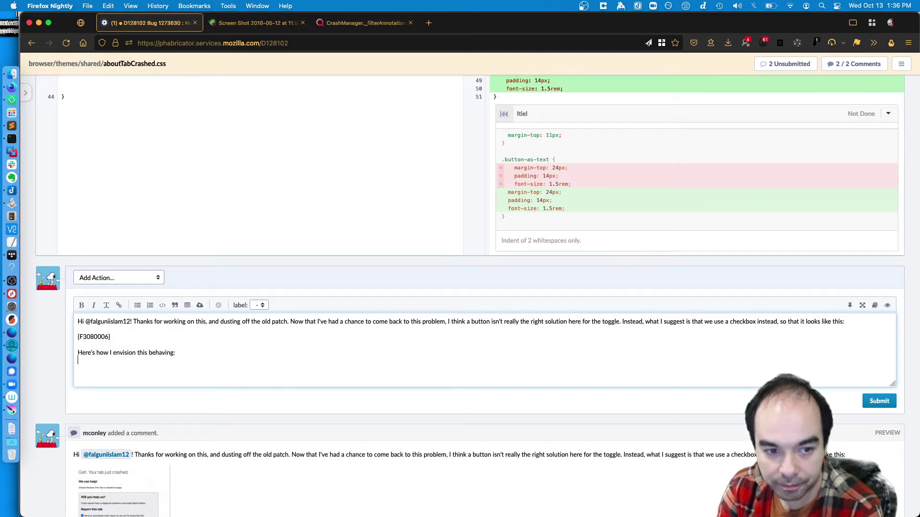
pyautogui.press('Return')
# Add item 1: "The checkbox checked state is used to show or hide the textarea and the 'include the URL of the page I was on'".
pyautogui.write('1.')
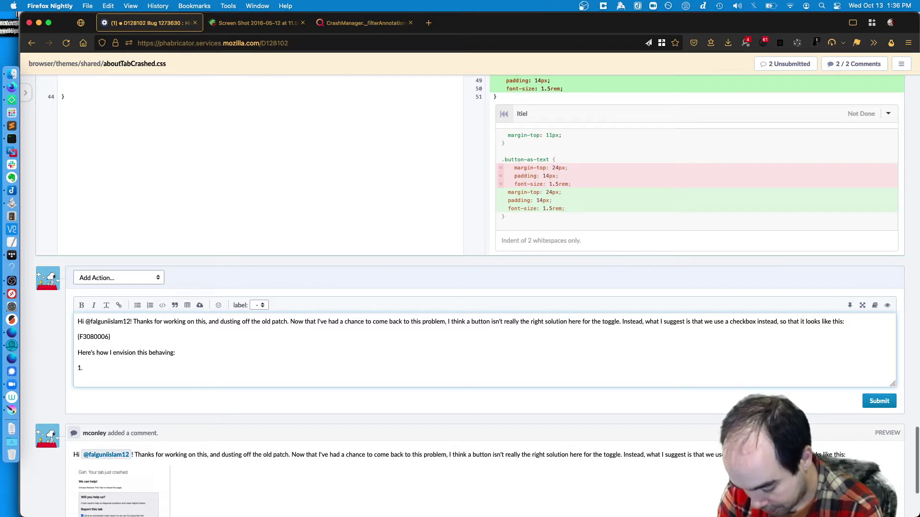
pyautogui.write(' The checkbox')
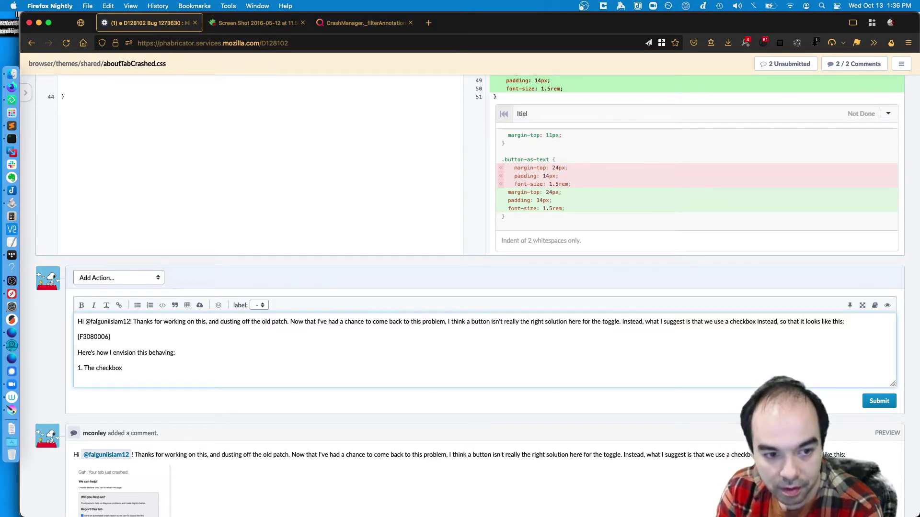
pyautogui.write(' checked state is u')
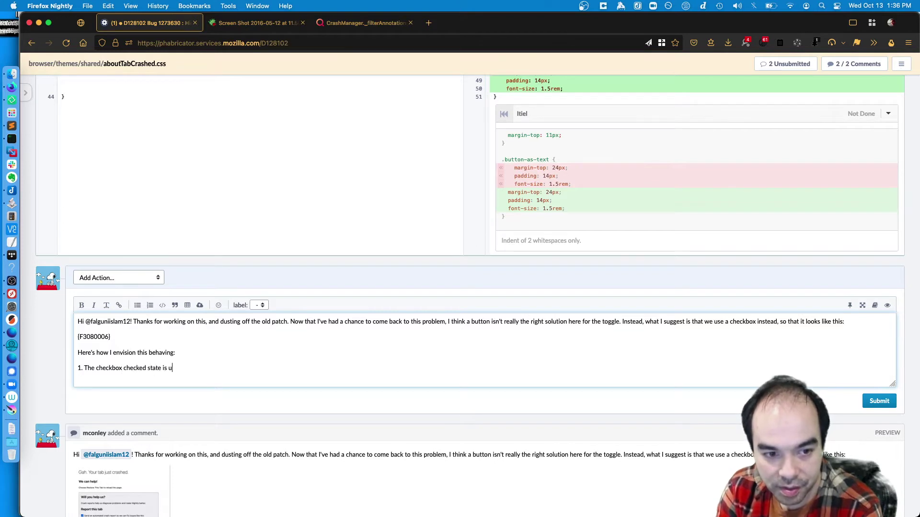
pyautogui.write('sed to show or hide the')
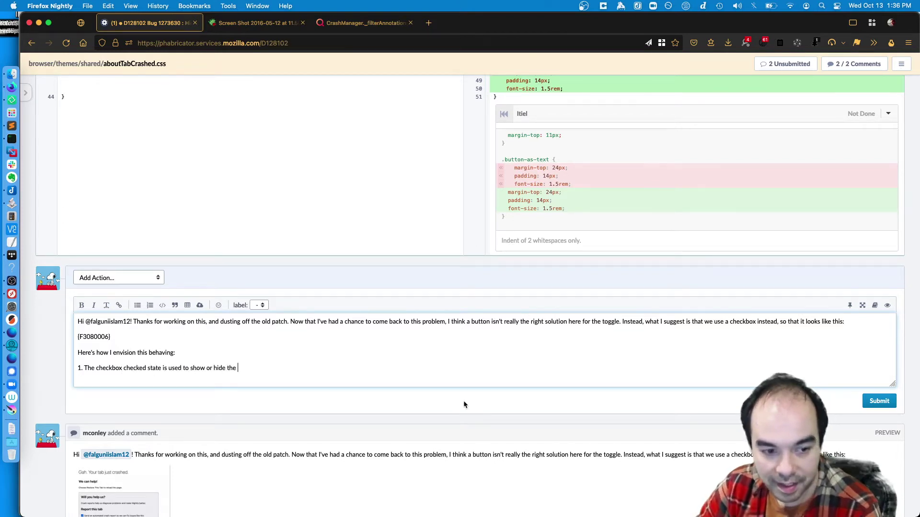
pyautogui.scroll(-3, 463, 400)
pyautogui.write('textarea ')
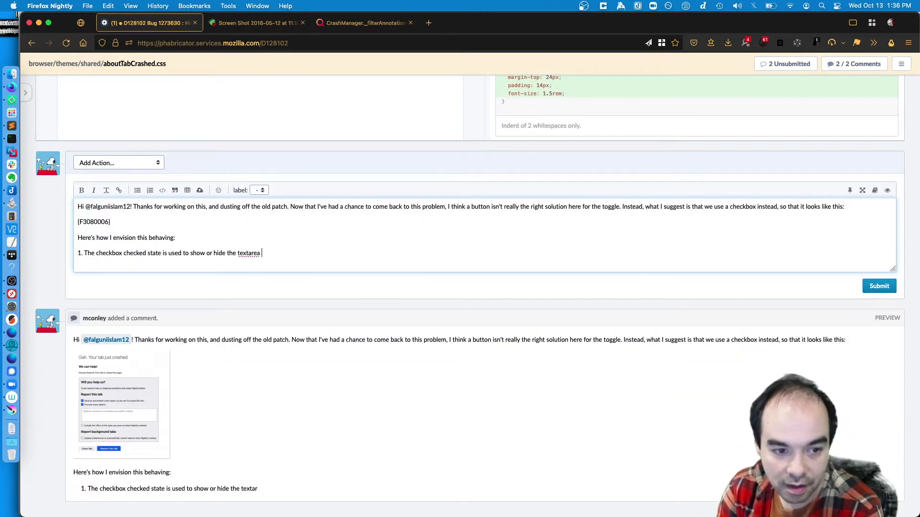
pyautogui.write('and the "include the U')
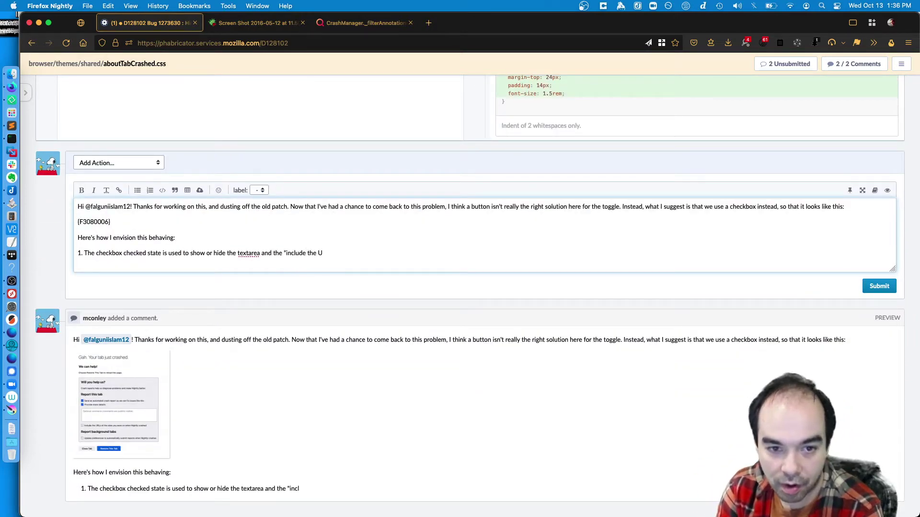
pyautogui.write('RL of the page I was on" ')
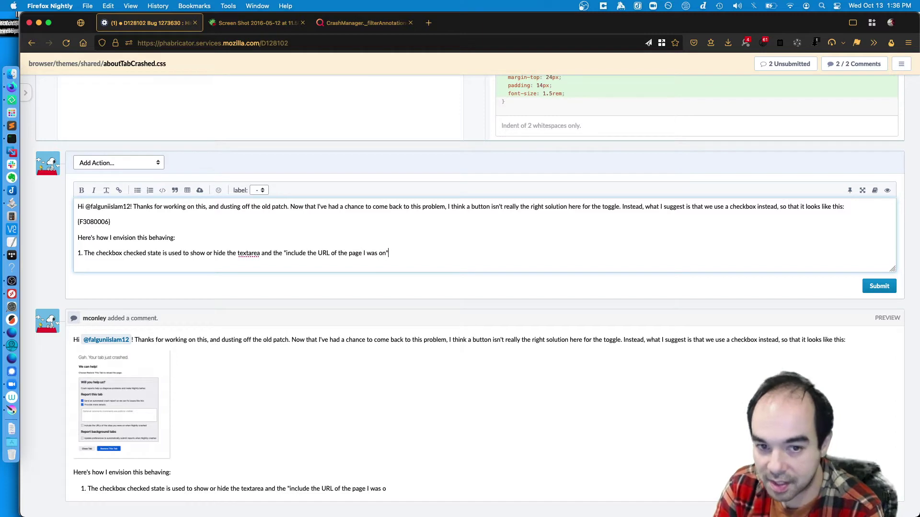
# Start item 2 of the numbered list on the line below item 1 in the draft comment.
pyautogui.write('2.')
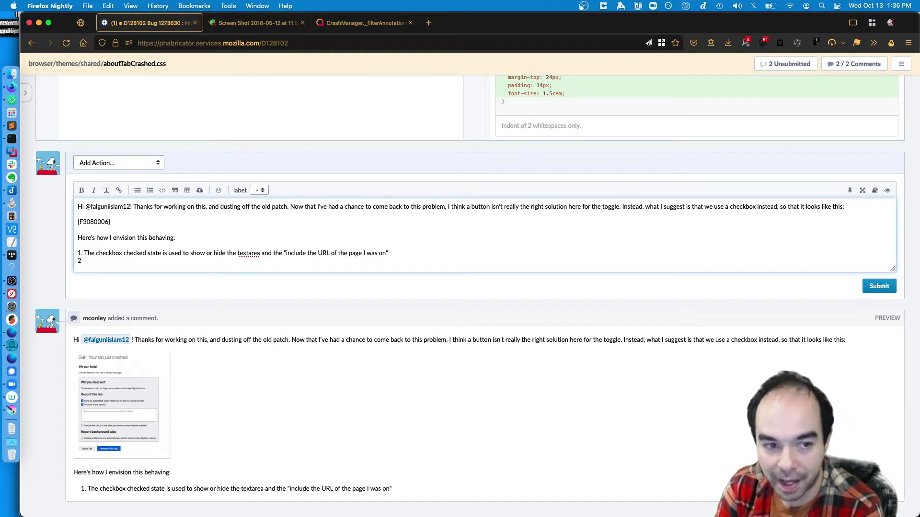